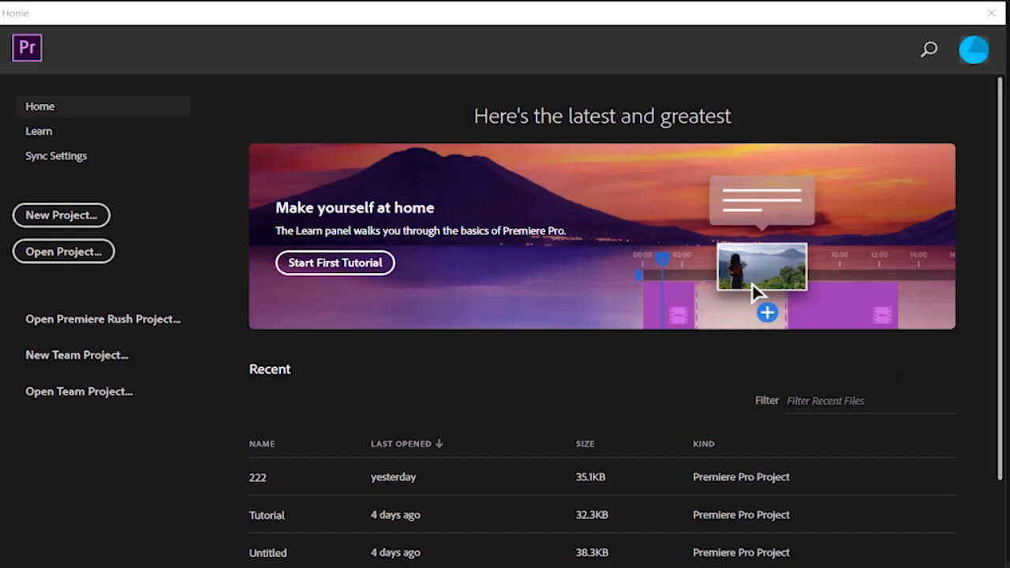
Create a new project named Tutorial with the default location and settings
scroll(693, 365, "down", 2)
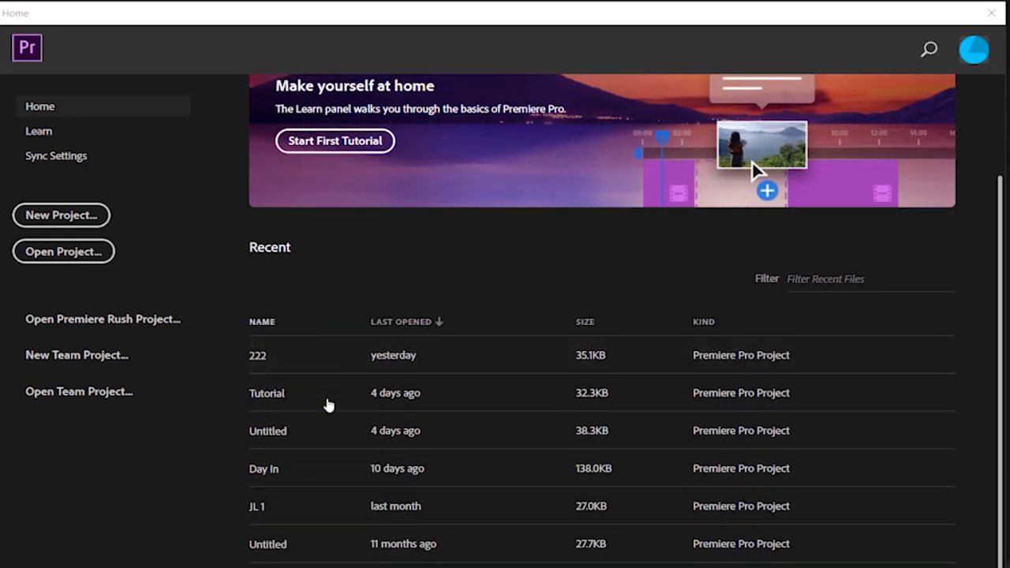
scroll(443, 267, "up", 2)
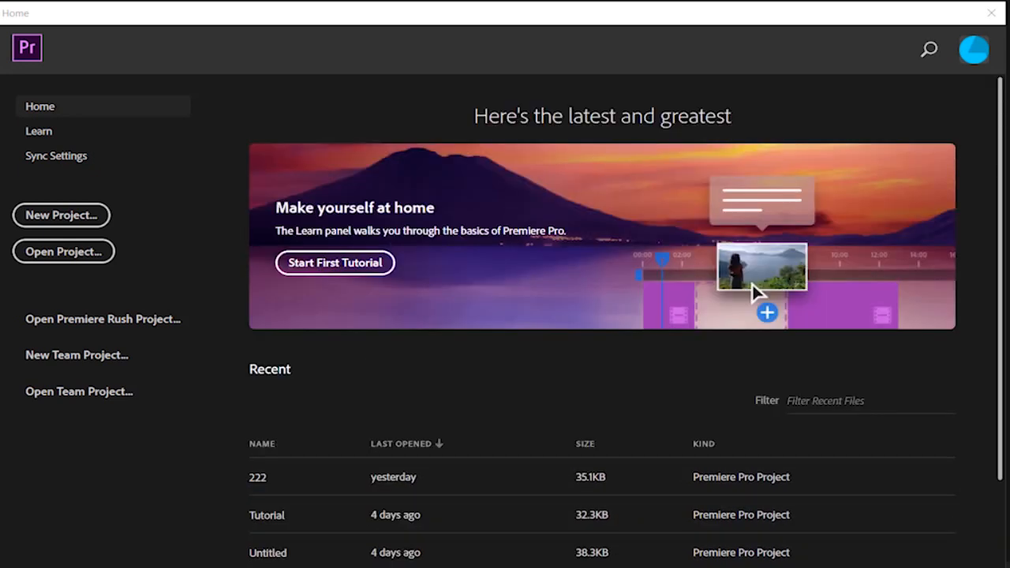
left_click(78, 224)
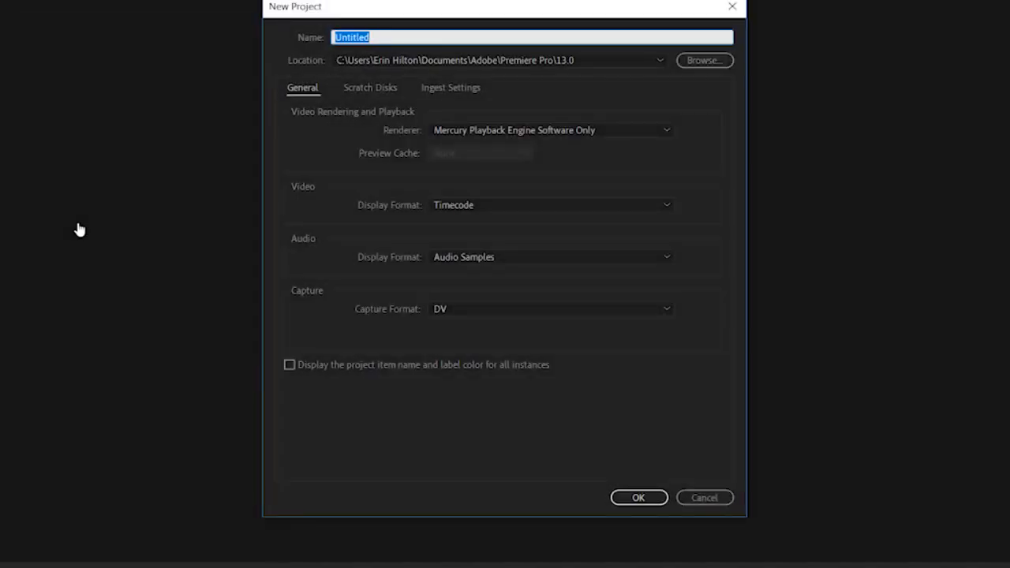
type("Tutorial")
left_click(639, 499)
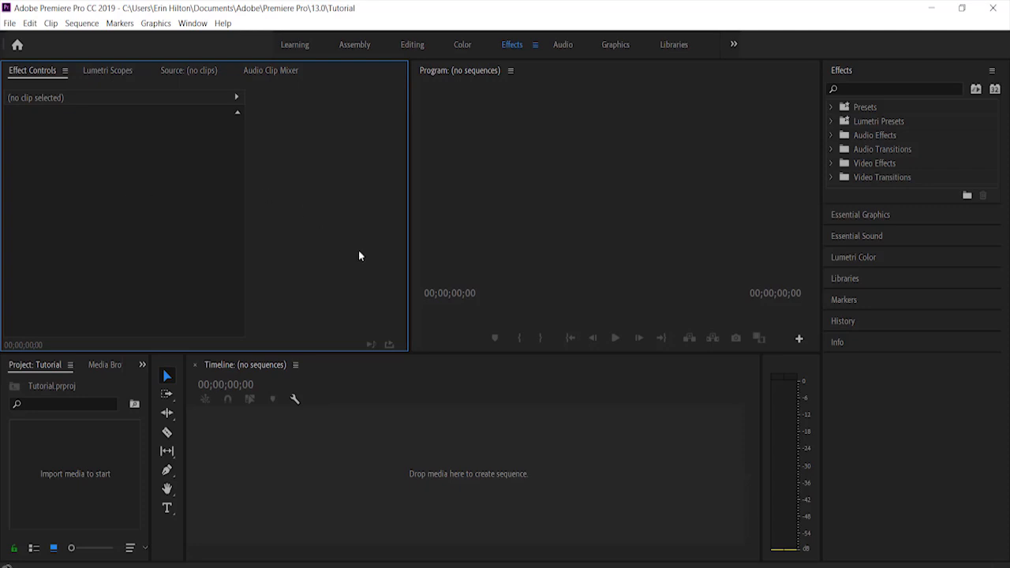
Widen the project panel and show the Media Browser
left_click(113, 388)
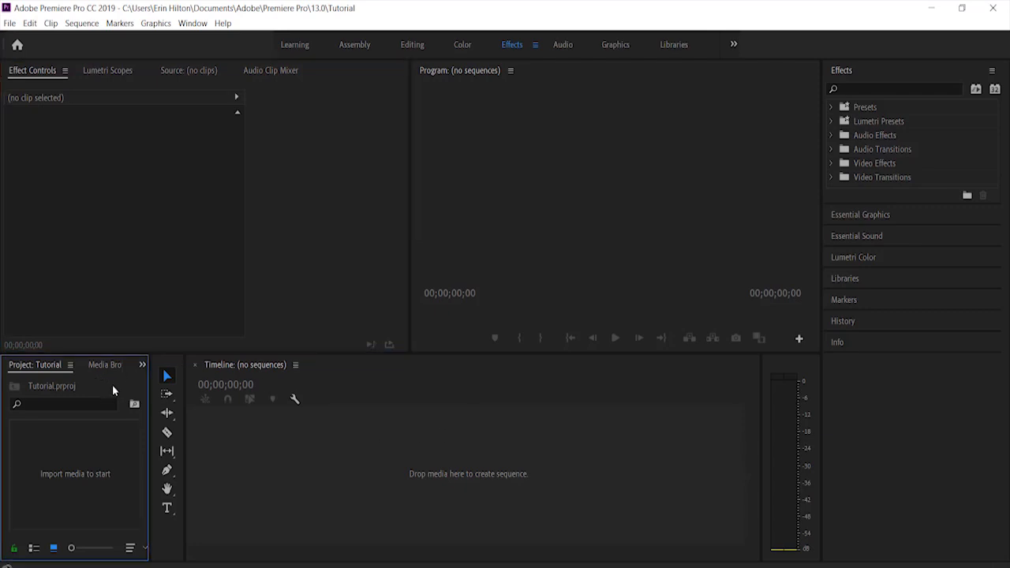
left_click_drag(149, 414, 330, 443)
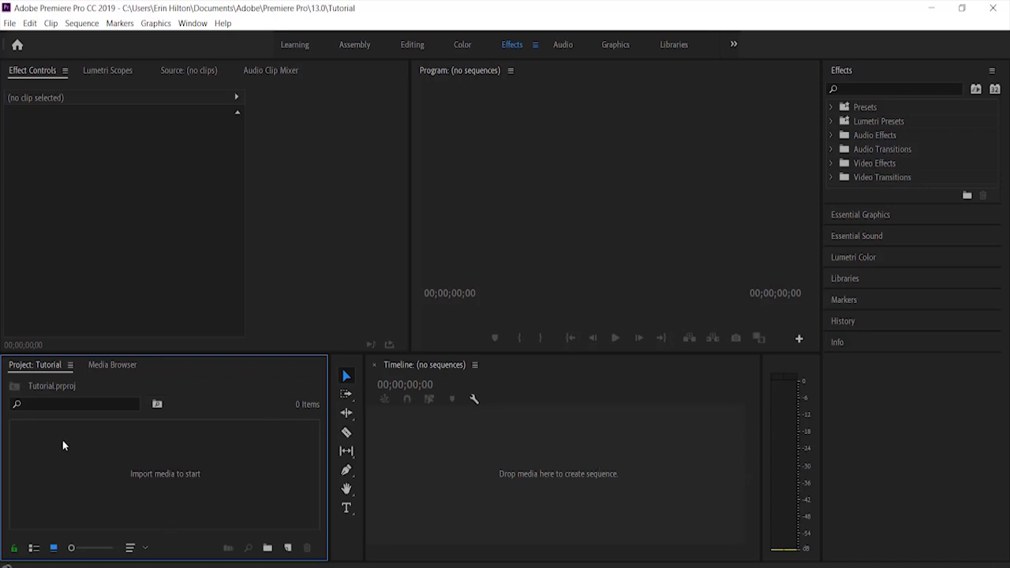
left_click(99, 368)
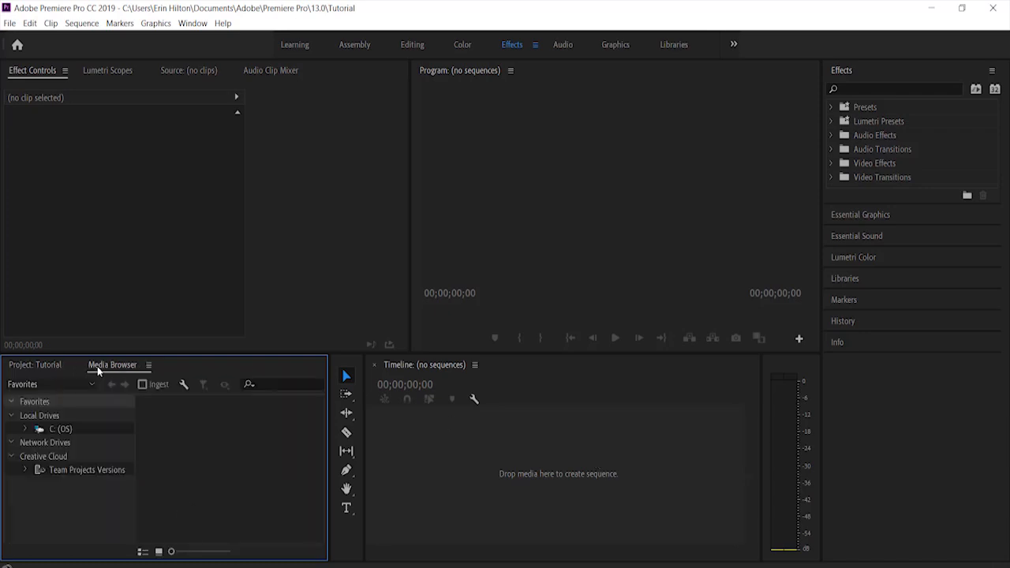
left_click(26, 429)
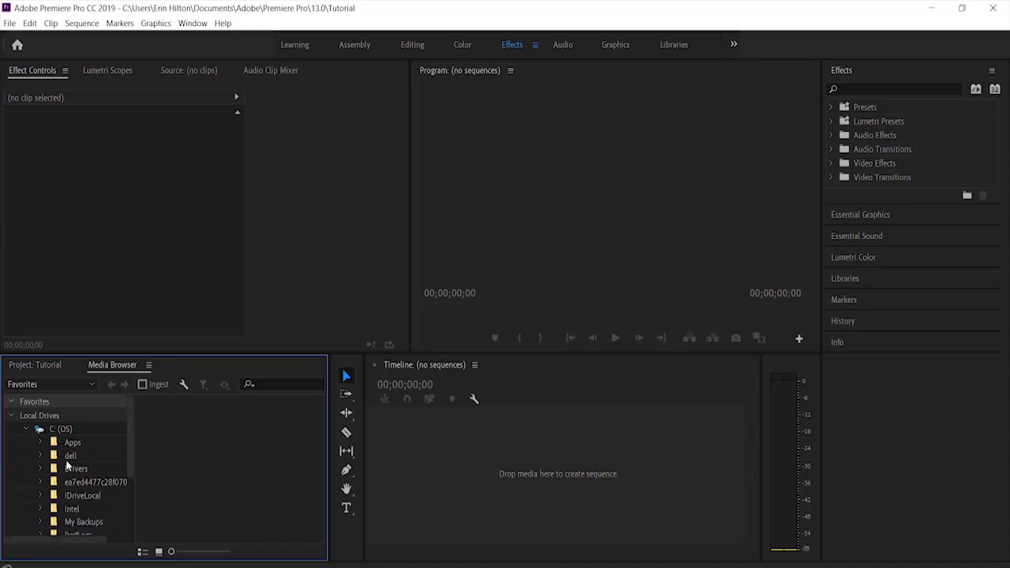
scroll(71, 495, "down", 3)
scroll(71, 496, "up", 3)
left_click_drag(133, 443, 130, 484)
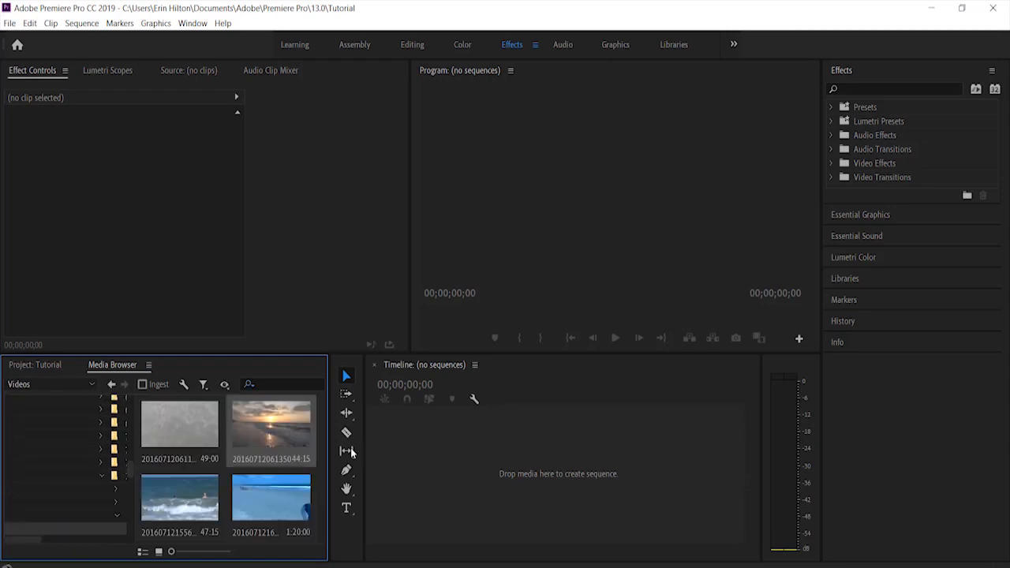
left_click_drag(271, 430, 391, 455)
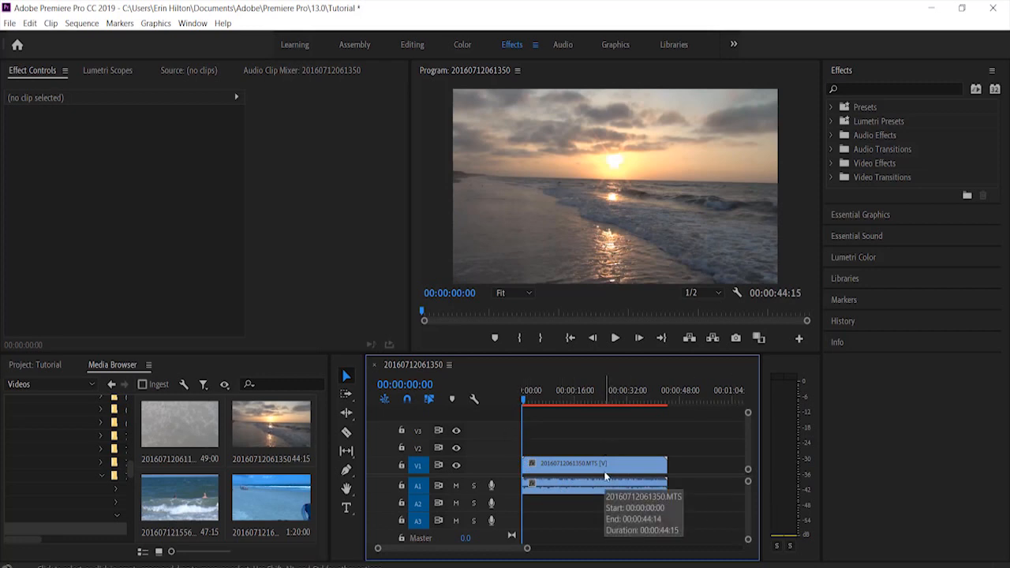
Load the sunset clip in the Source monitor at 00:00:00:07 and narrow that monitor to widen the Program monitor
double_click(273, 428)
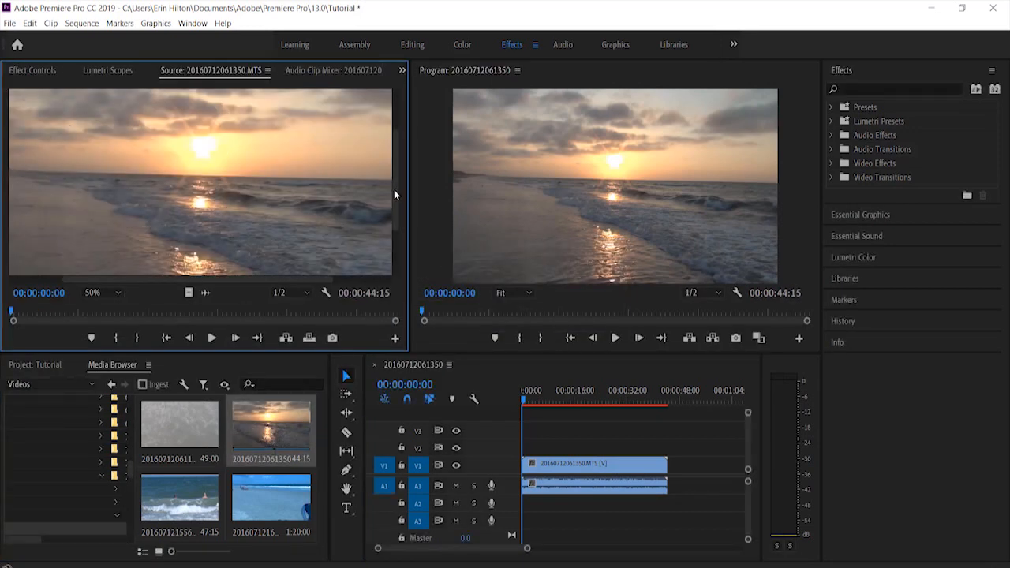
left_click(237, 338)
left_click(237, 338)
left_click(237, 338)
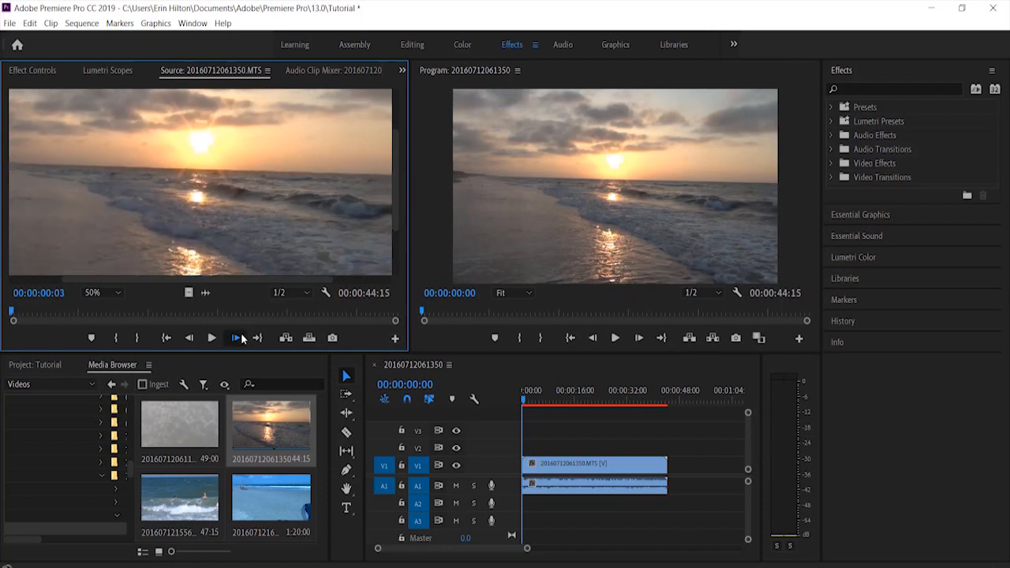
left_click(237, 338)
left_click(236, 338)
left_click(236, 338)
left_click(241, 337)
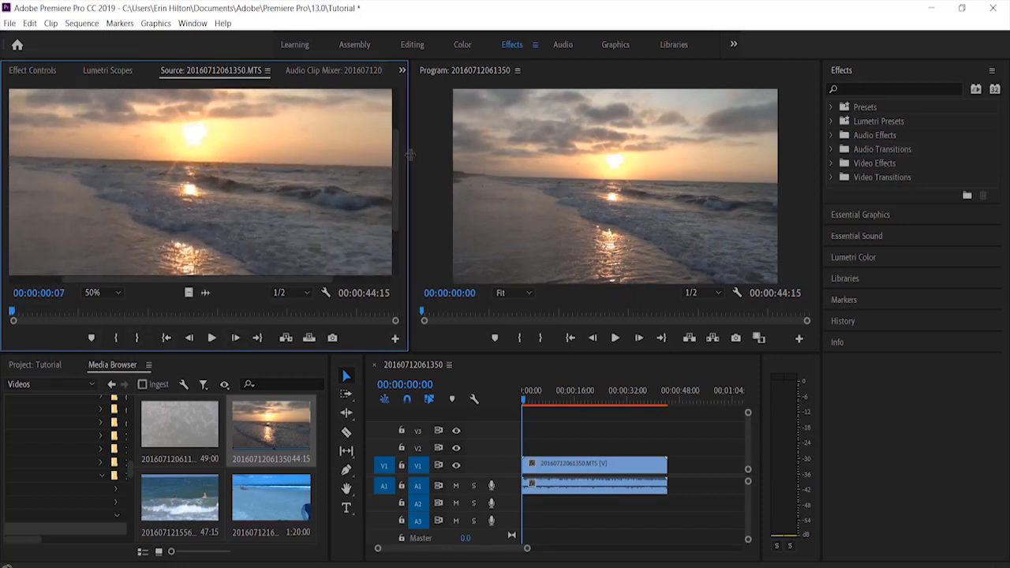
left_click_drag(409, 160, 262, 160)
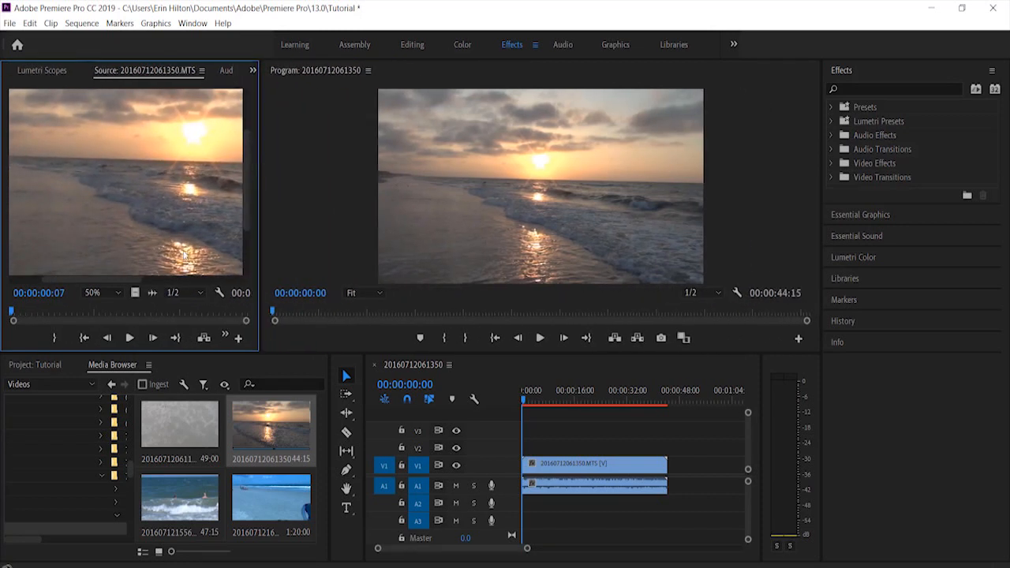
Inspect the commands available for the video clip in the timeline without applying any
left_click(574, 434)
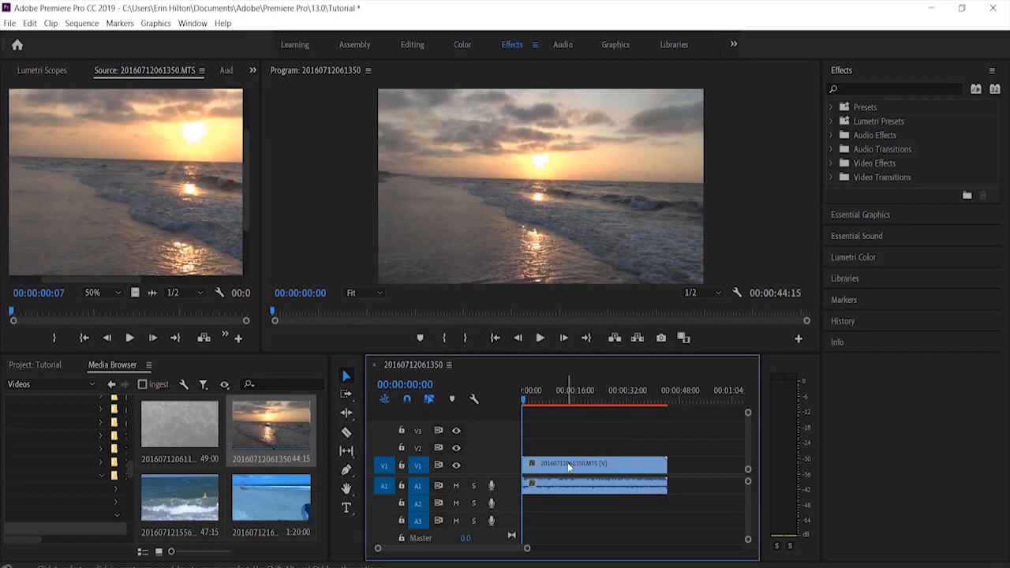
right_click(569, 466)
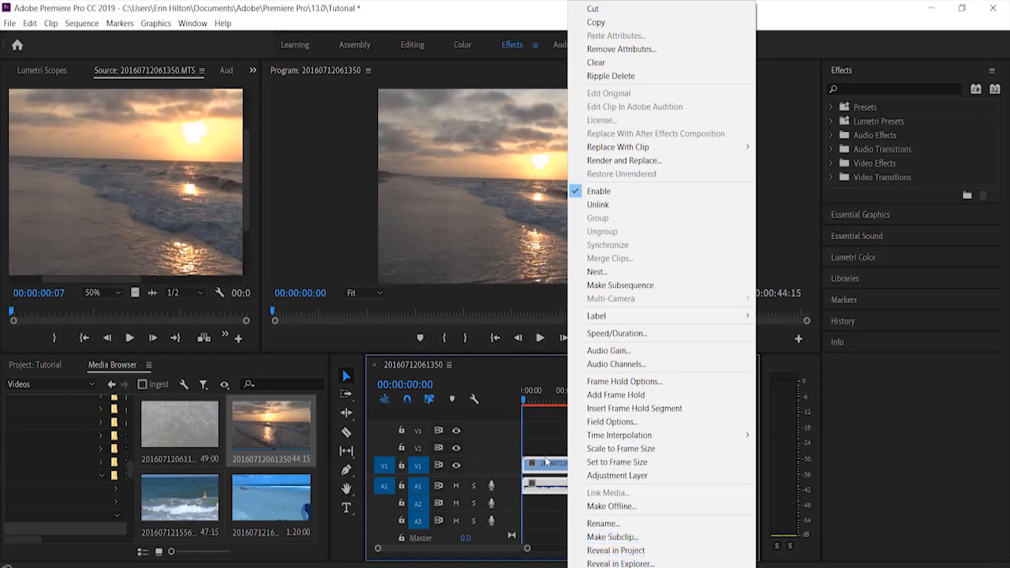
left_click(542, 419)
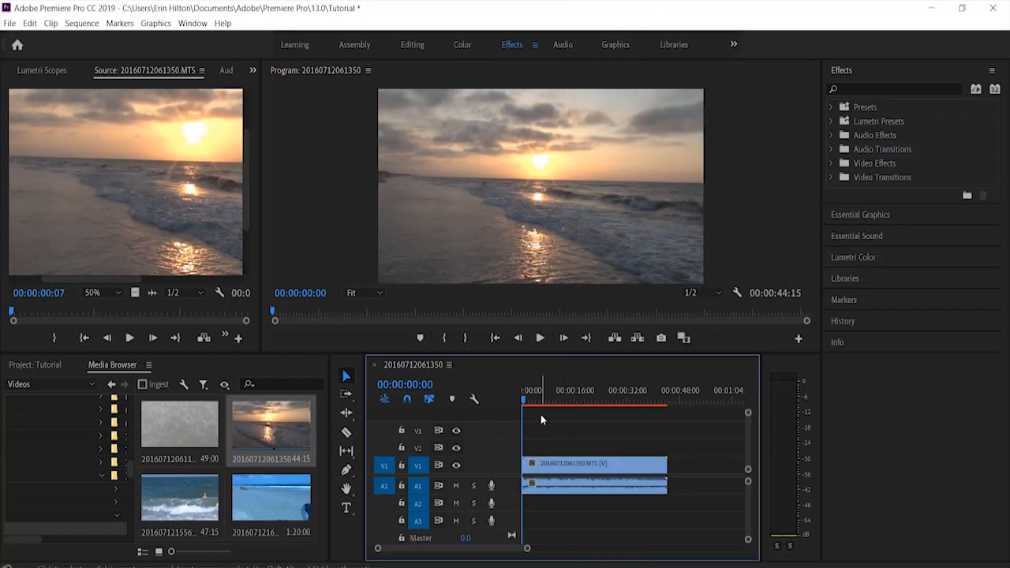
Turn the V1 track's output off and on again, and try the mute control of audio track A1
left_click(456, 465)
left_click(456, 465)
left_click(456, 486)
View the Button Editor for customizing the video track headers and leave it without saving changes
right_click(479, 435)
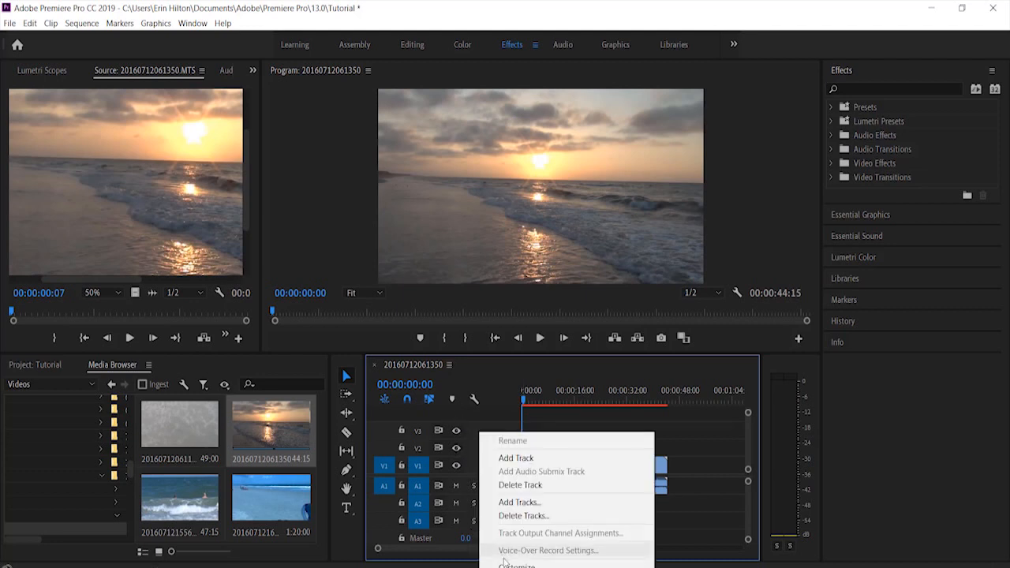
left_click(517, 565)
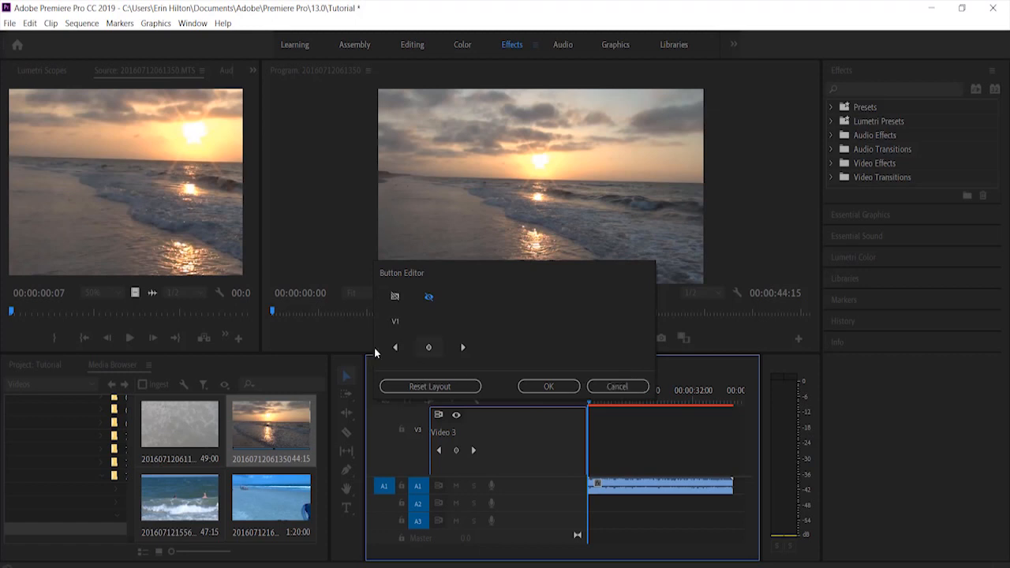
left_click(617, 387)
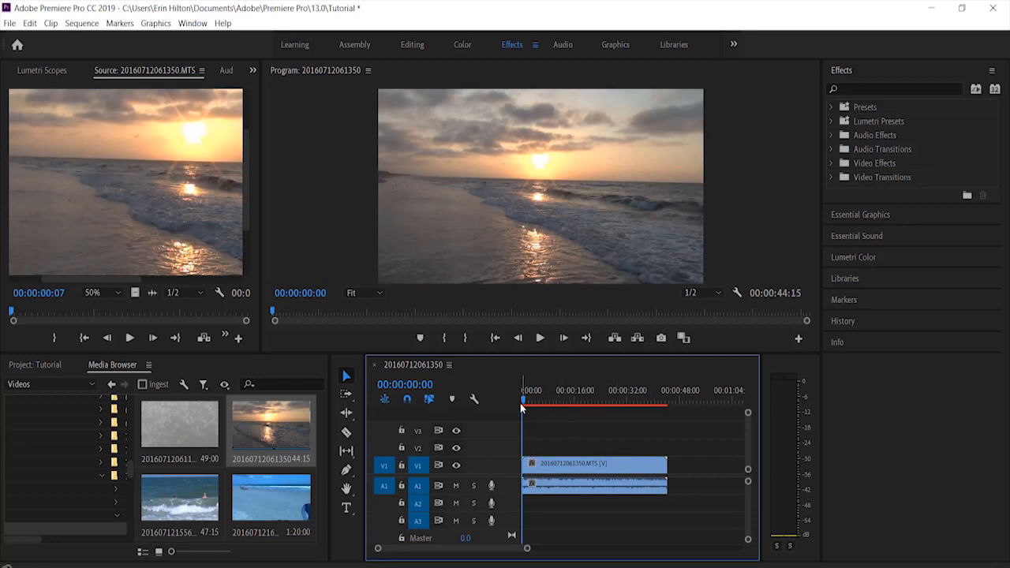
Scrub the playhead to 00:00:11:18 and zoom the timeline in slightly
left_click_drag(524, 404, 560, 412)
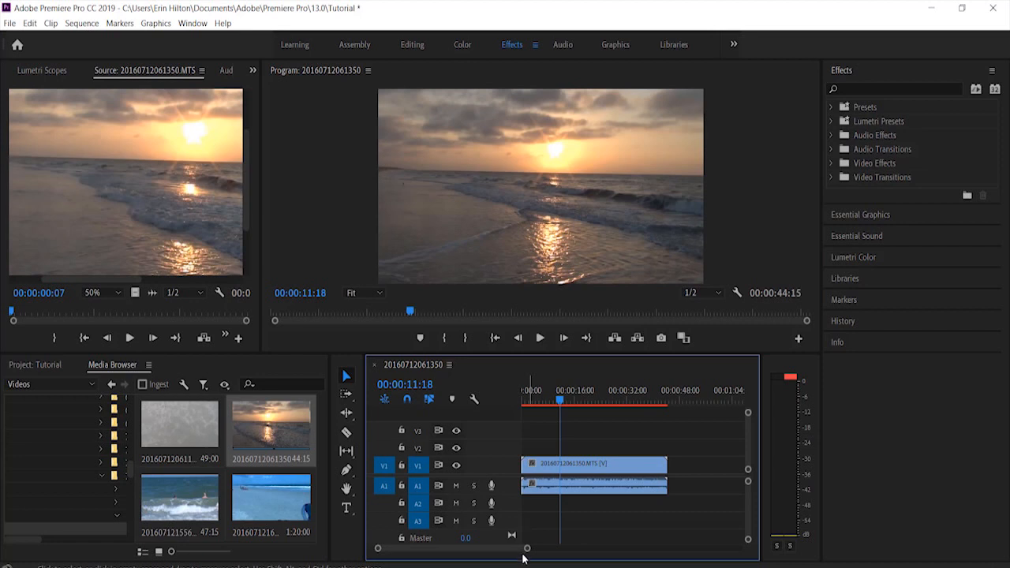
mouse_move(459, 553)
left_mouse_down()
mouse_move(489, 551)
mouse_move(453, 551)
left_mouse_up()
scroll(582, 462, "down", 5)
scroll(582, 456, "up", 5)
left_click_drag(528, 552, 595, 557)
Play the sequence briefly in the Program monitor, stop it, and step forward frame by frame to 00:00:12:26
left_click(771, 185)
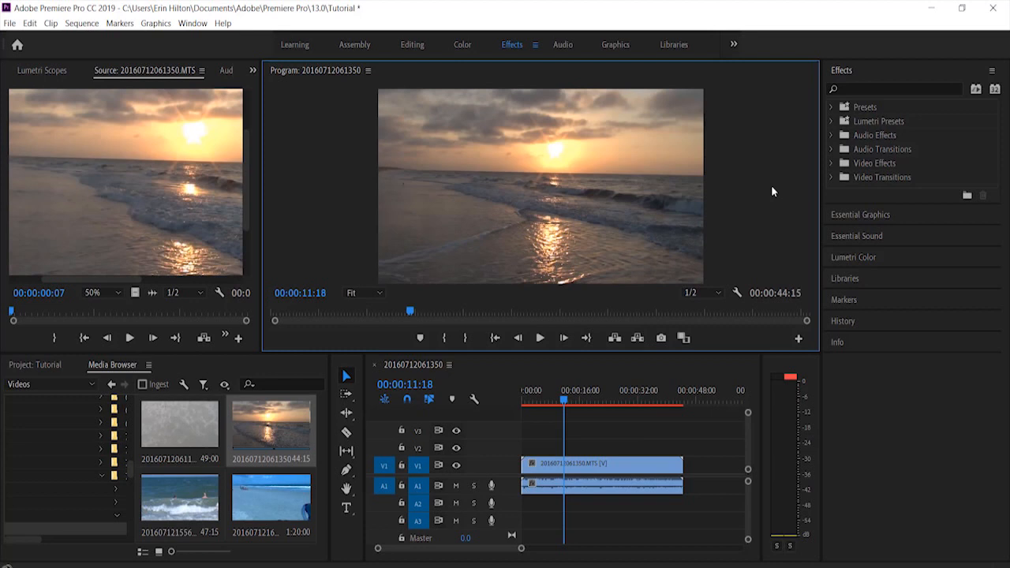
left_click(540, 338)
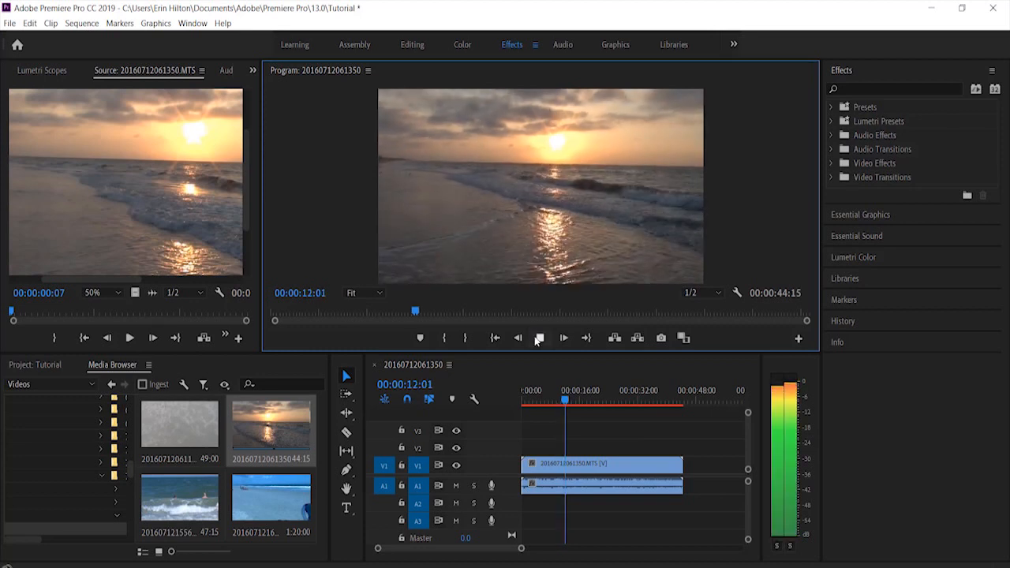
left_click(540, 338)
left_click(564, 338)
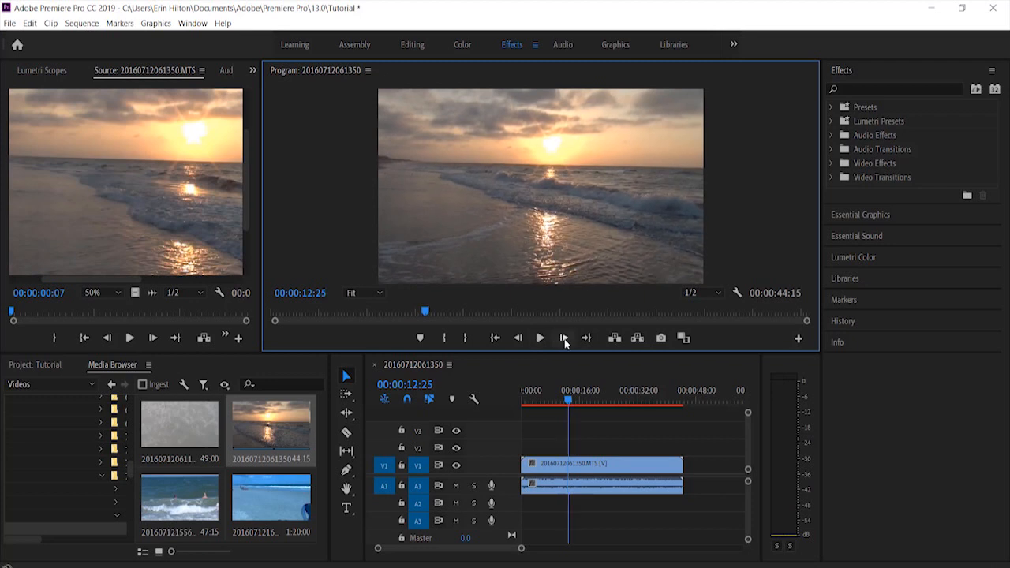
left_click(563, 338)
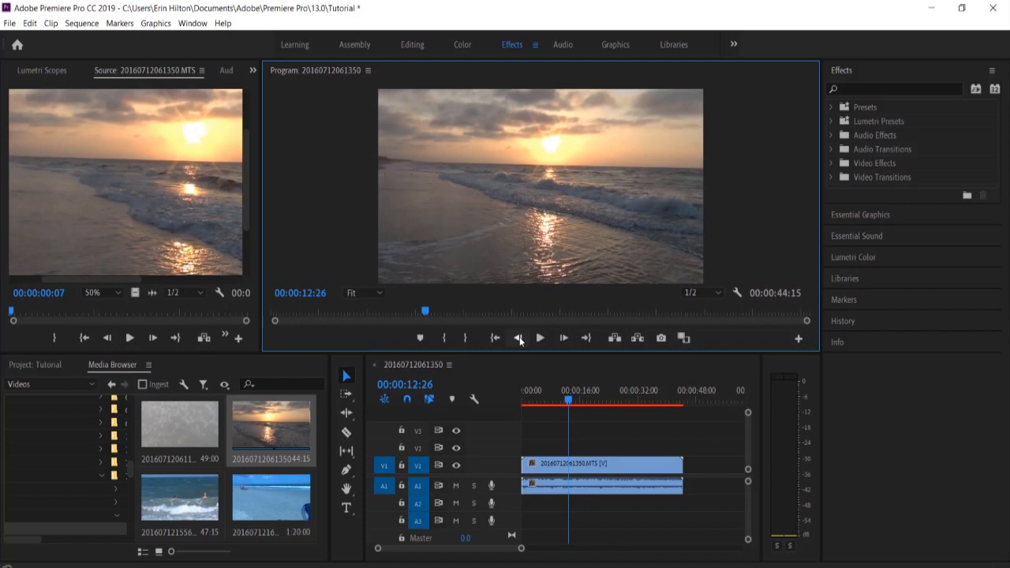
Jump to the start and the end of the sequence, and turn Comparison View on and off
left_click(495, 338)
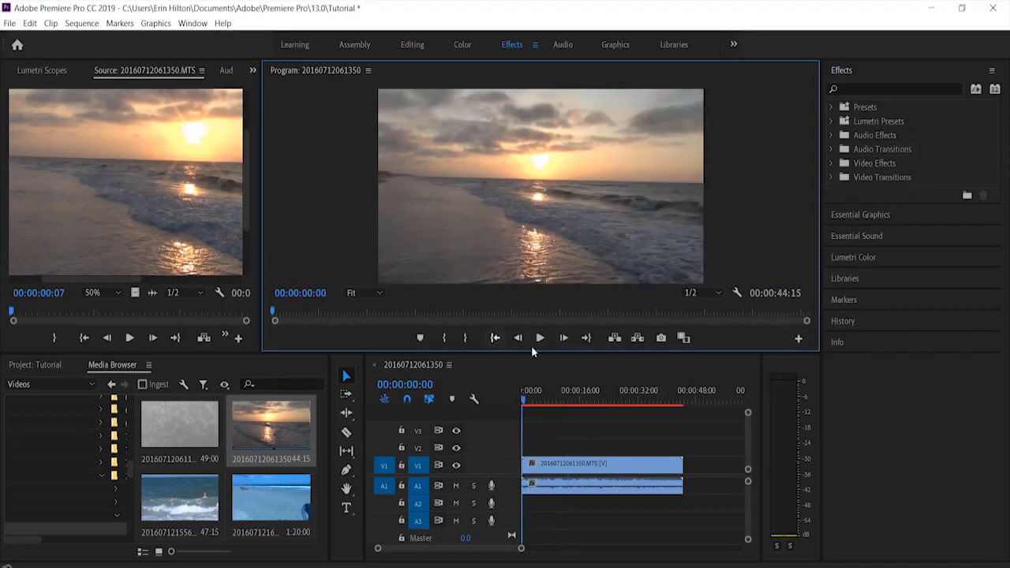
left_click(582, 341)
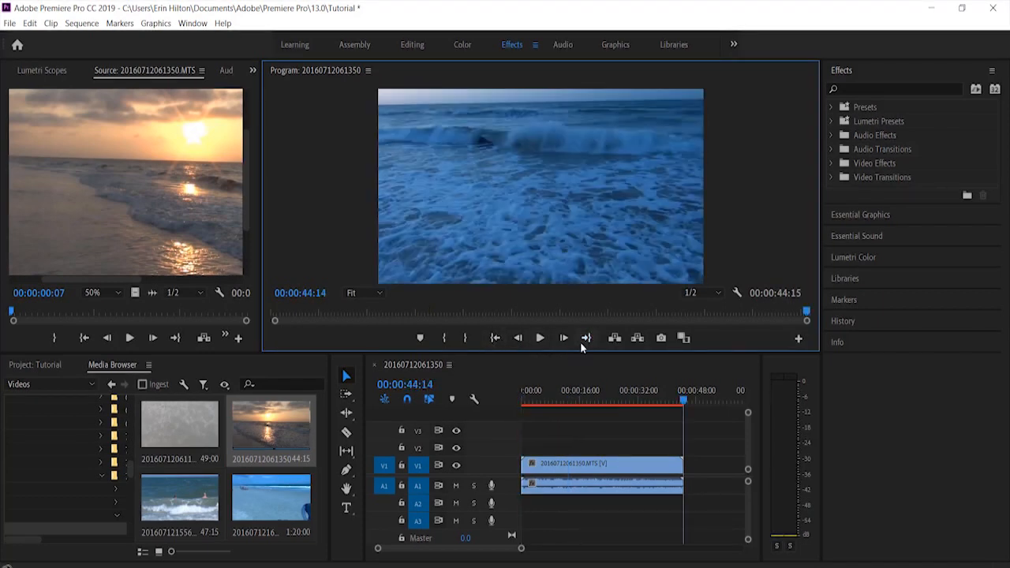
left_click(682, 338)
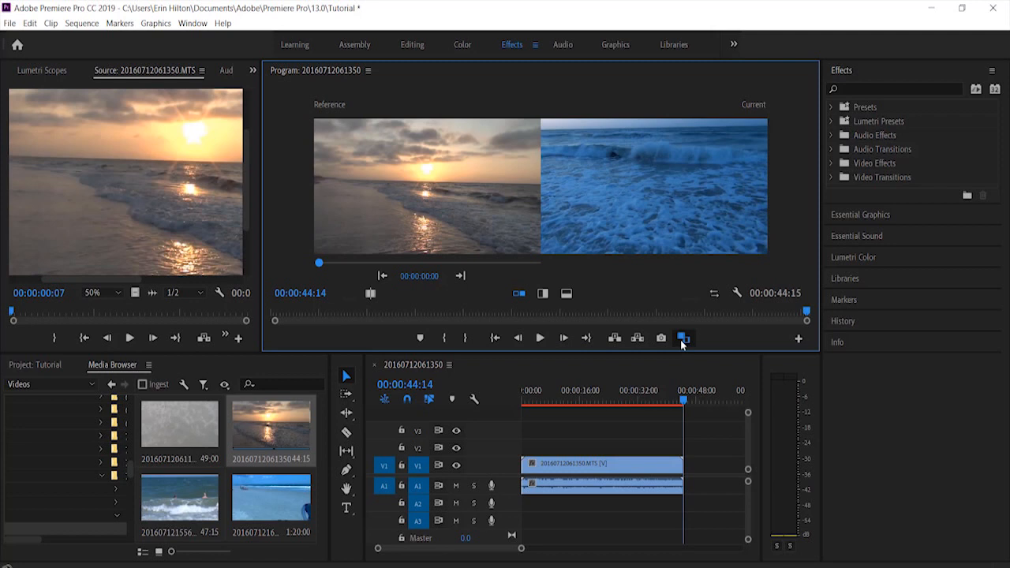
left_click(682, 339)
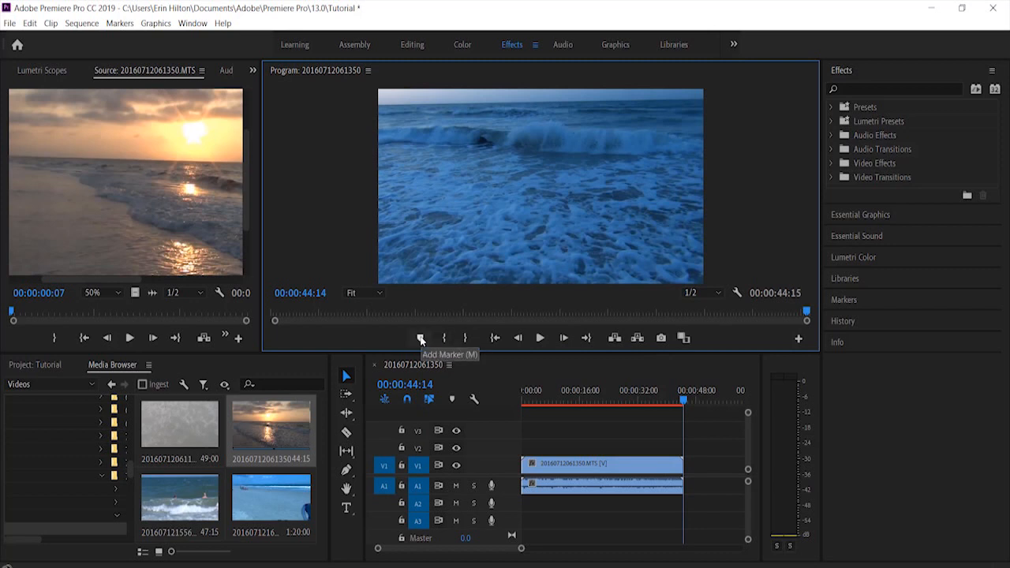
Add a marker to the sequence at 00:00:24:12
left_click_drag(684, 401, 611, 401)
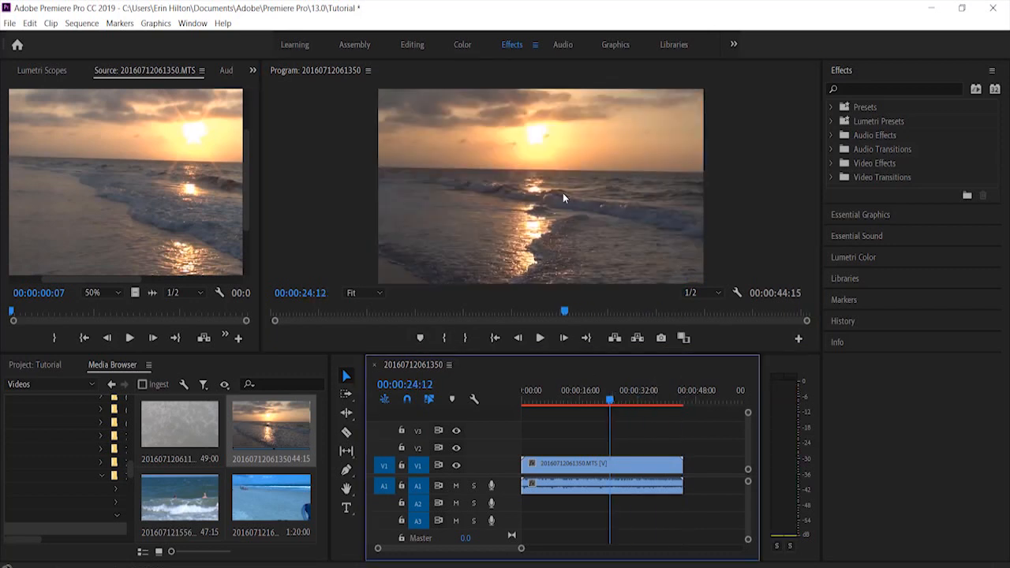
left_click(424, 337)
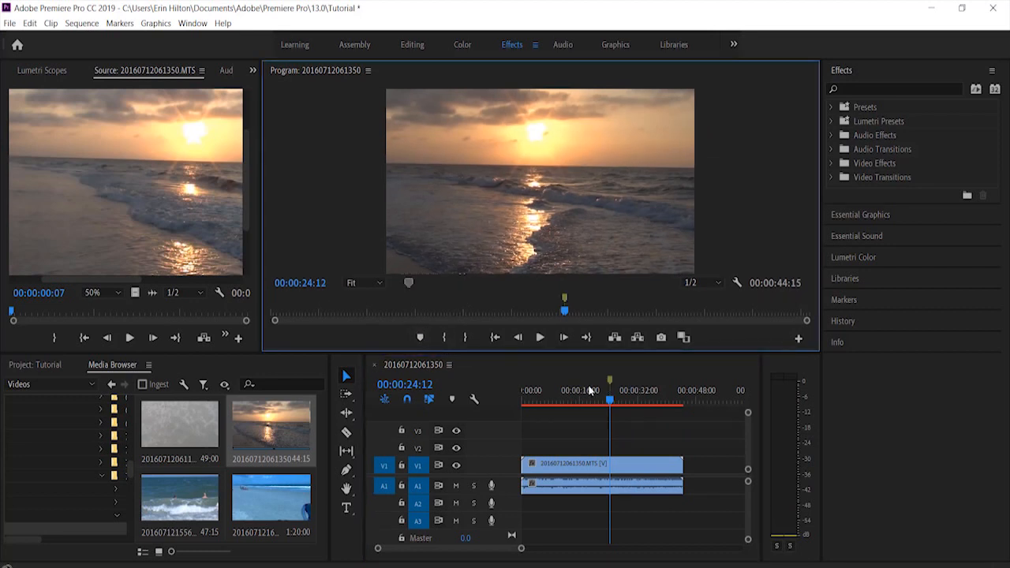
Test the marker by scrubbing the playhead back to 00:00:11:22 and jumping to the marker
left_click(609, 381)
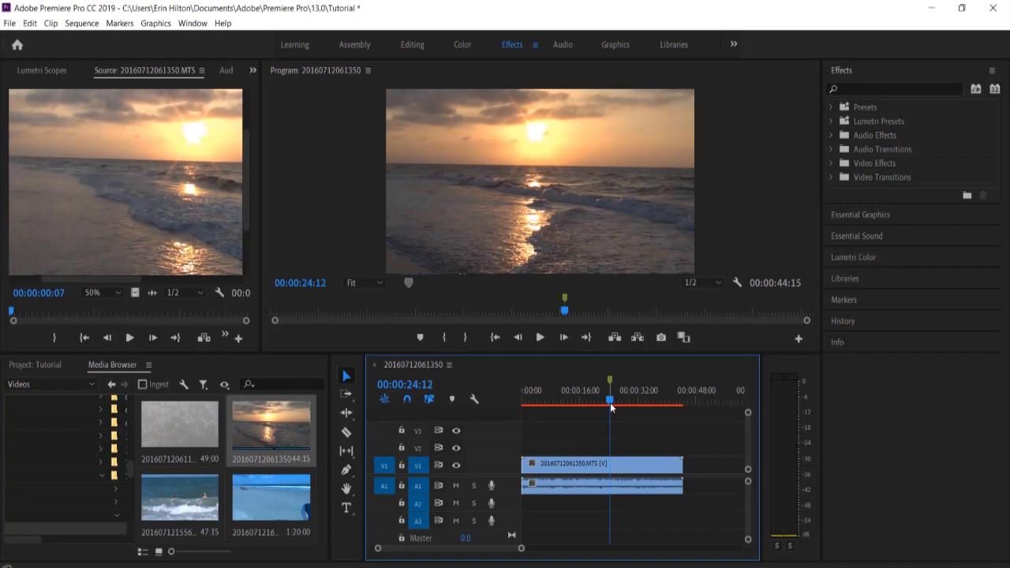
left_click_drag(610, 404, 563, 404)
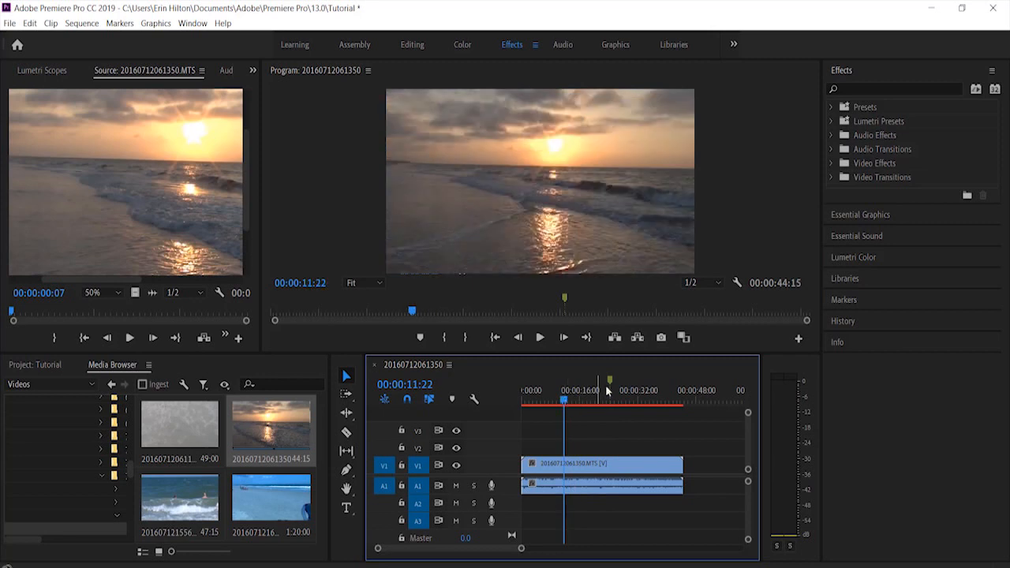
left_click(610, 377)
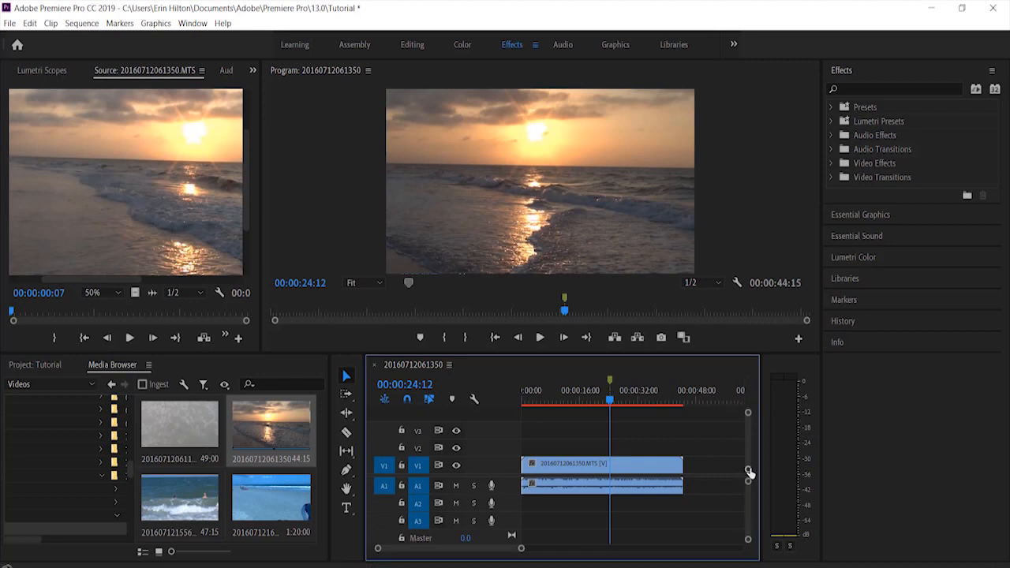
Adjust the height of the video tracks slightly and switch focus to the editing tools
mouse_move(748, 470)
left_mouse_down()
mouse_move(748, 479)
mouse_move(748, 468)
left_mouse_up()
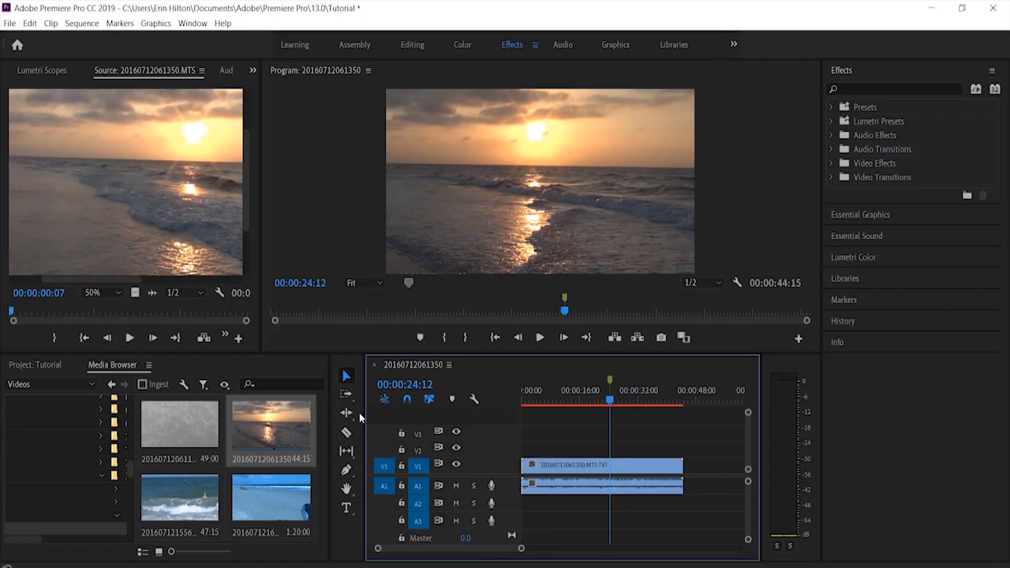
left_click(352, 369)
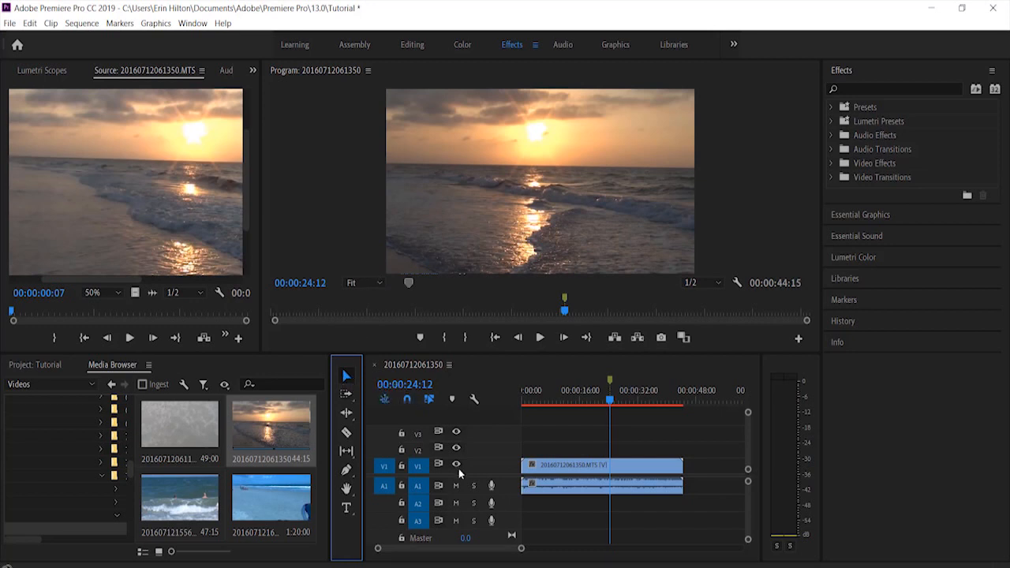
Activate the Selection tool and scrub the timeline playhead back to 00:00:12:03
left_click(342, 374)
left_click(578, 439)
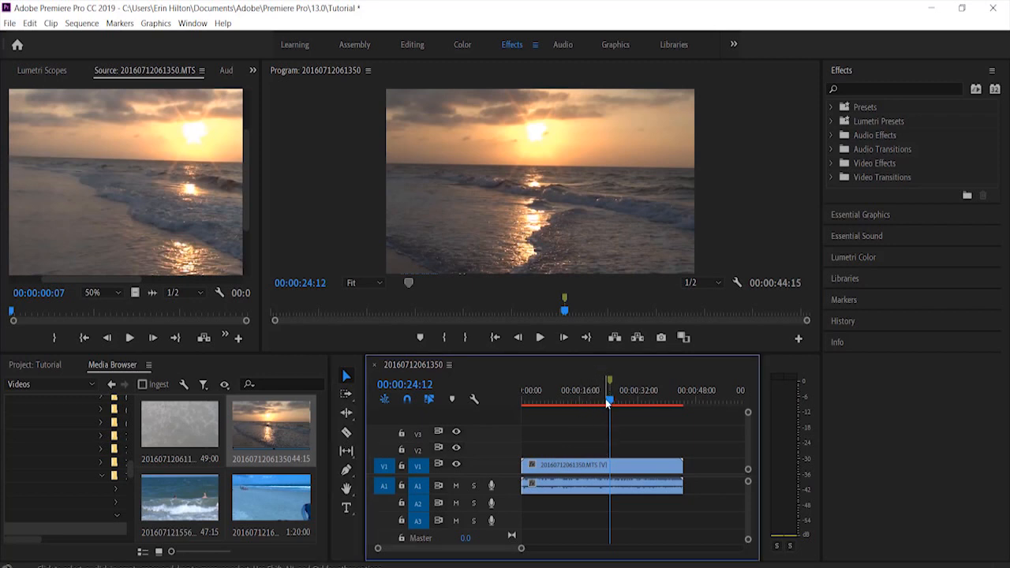
left_click_drag(609, 402, 565, 403)
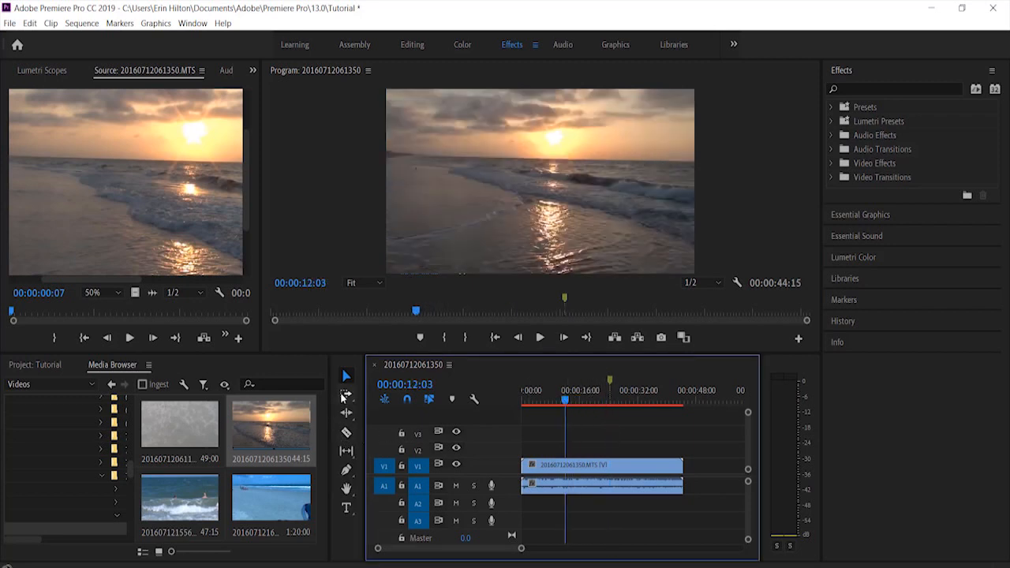
Try cutting the beach sunset clip at three points with the Razor tool, and undo all three cuts
left_click(345, 433)
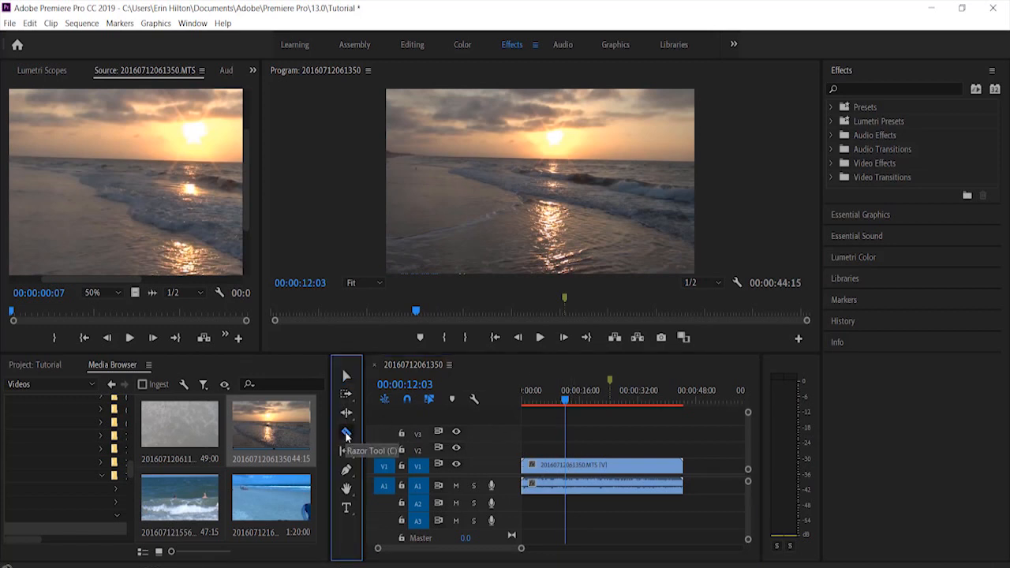
left_click(596, 467)
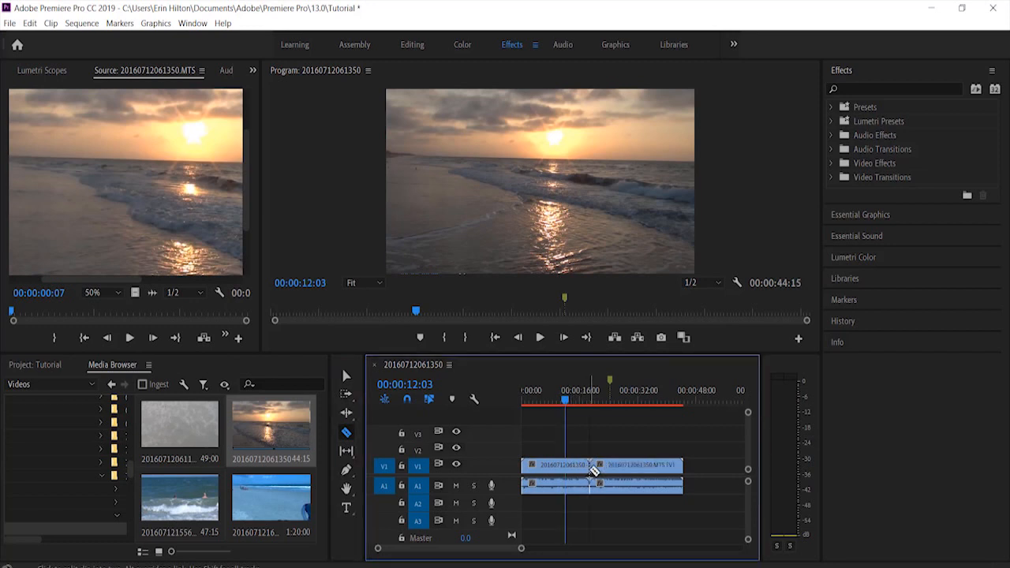
left_click(635, 468)
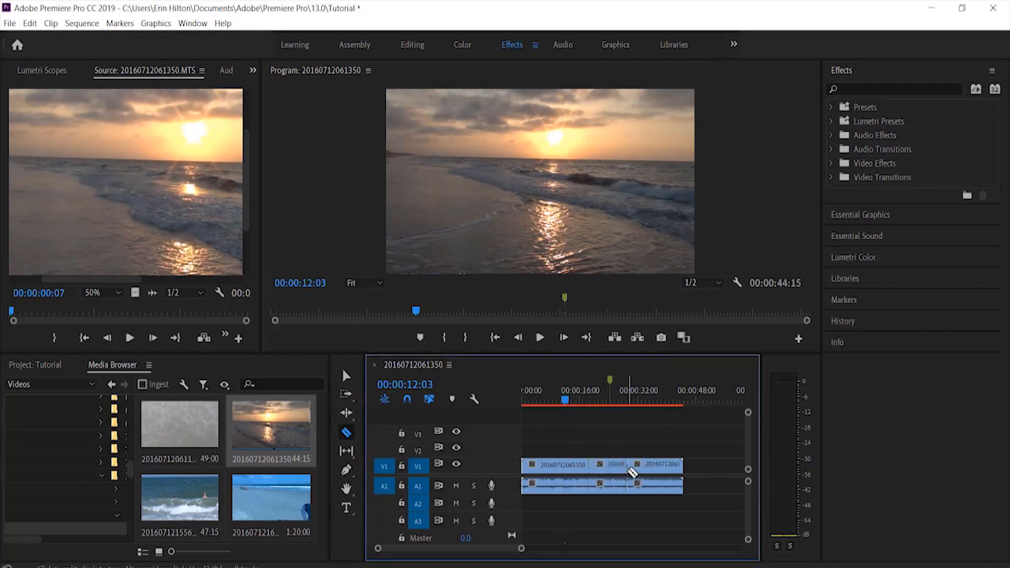
left_click(565, 468)
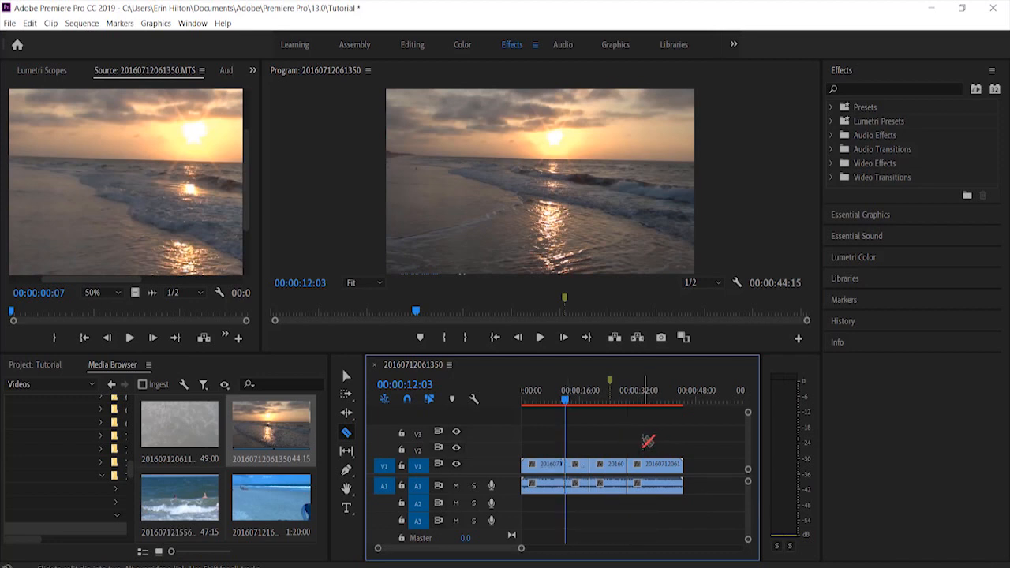
key("ctrl+z")
key("ctrl+z")
key("ctrl+z")
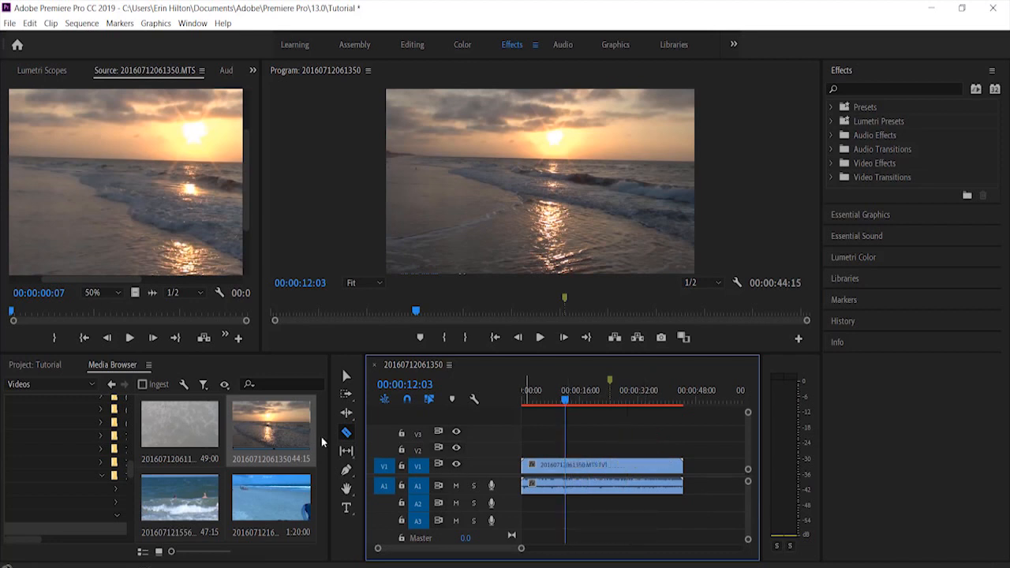
Try drawing a curved shape over the water in the Program monitor with the Pen tool, and undo it
left_click(347, 471)
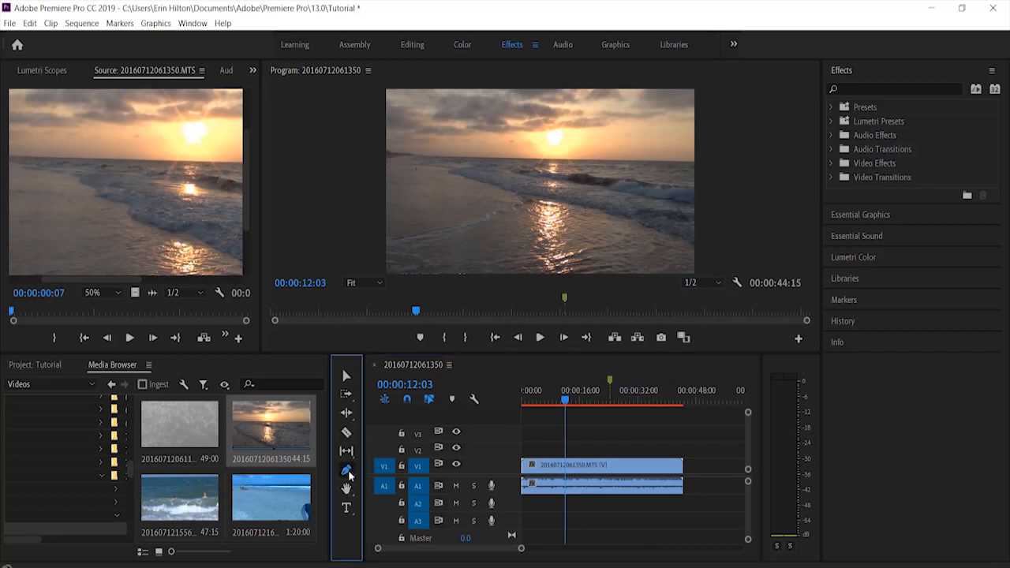
left_click_drag(482, 169, 583, 246)
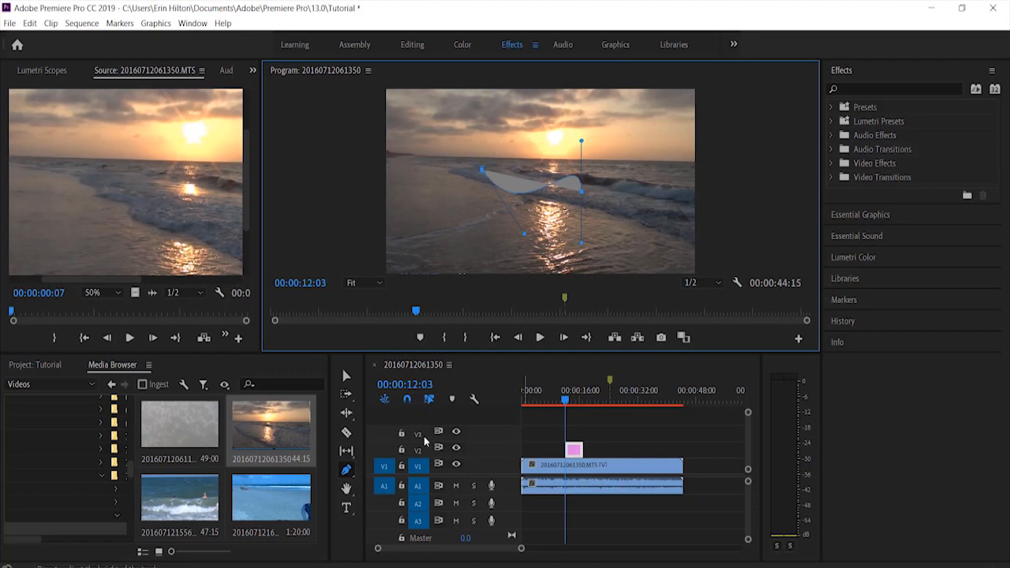
key("ctrl+z")
Try panning the timeline with the Hand tool, and switch by way of the Type tool back to the Selection tool
left_click(346, 491)
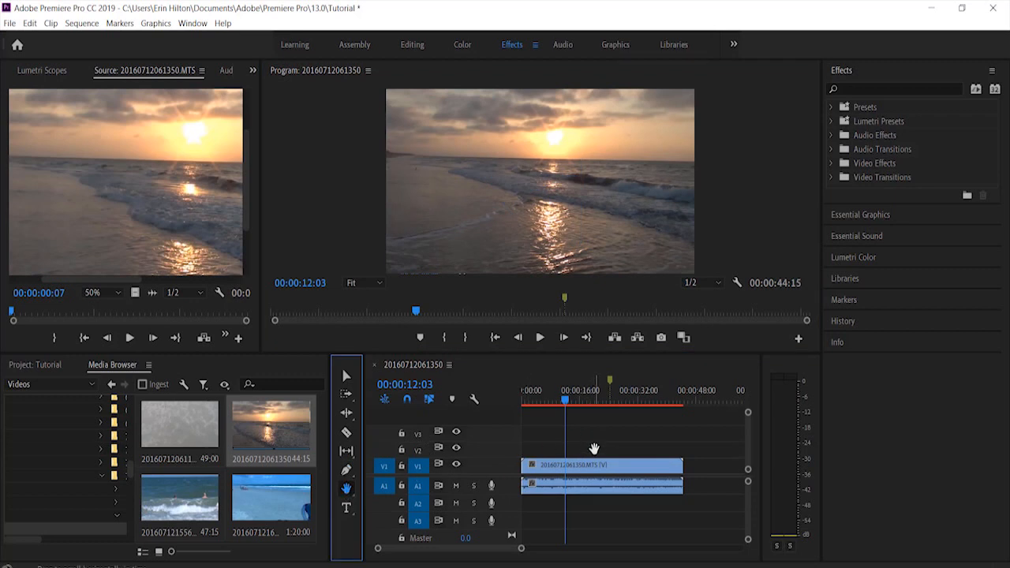
left_click_drag(590, 449, 500, 447)
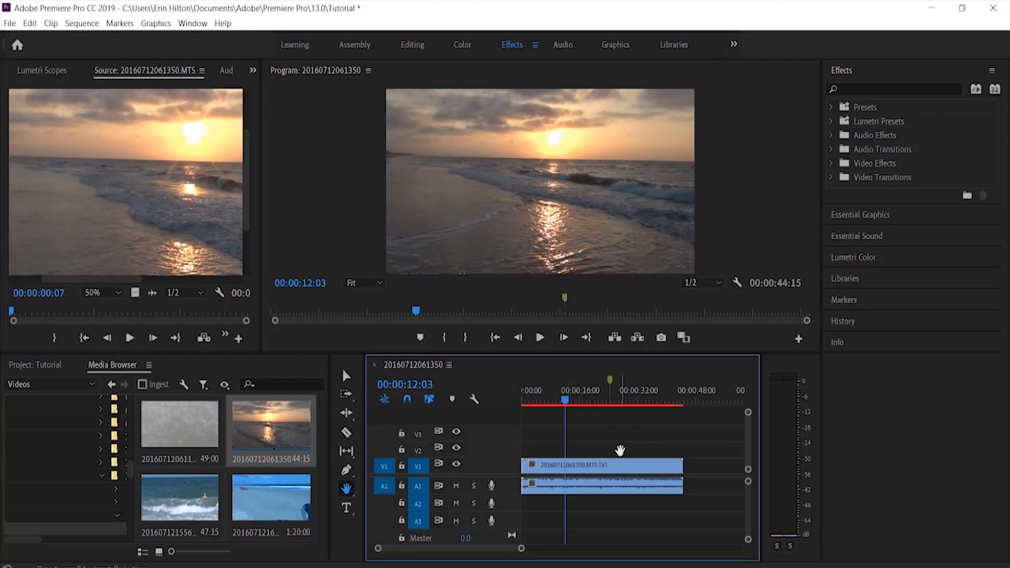
left_click_drag(621, 450, 744, 433)
left_click_drag(576, 449, 677, 469)
left_click(348, 509)
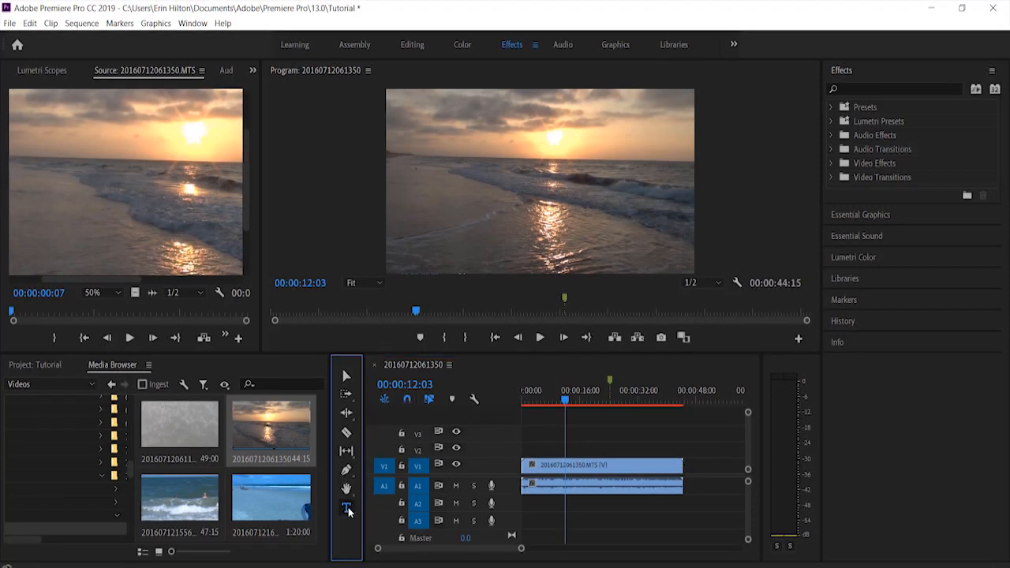
left_click(347, 377)
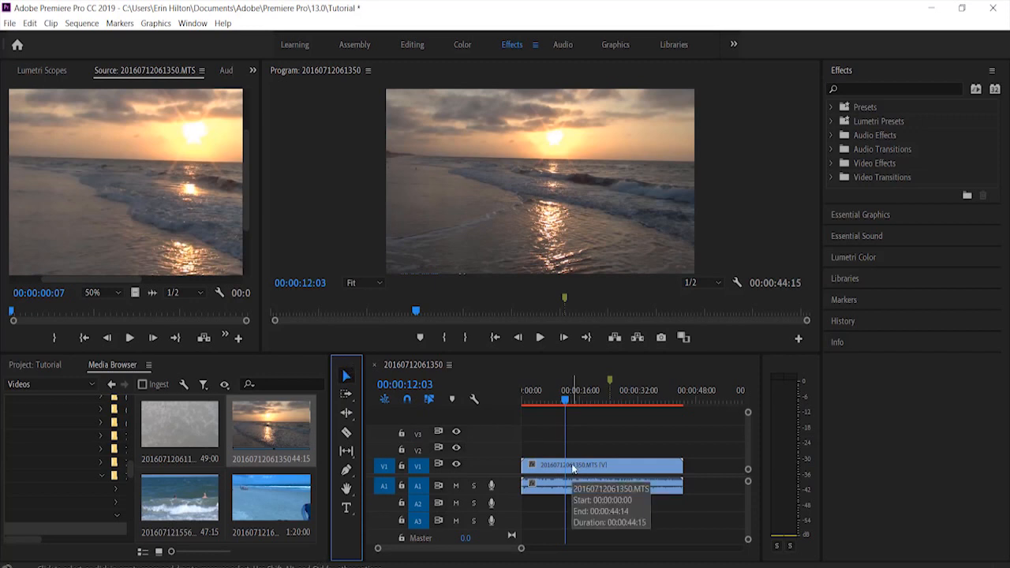
Add clip 20160712061125.MTS after the sunset clip with snapping off, and turn snapping on to join it to the sunset clip's end
left_click(407, 407)
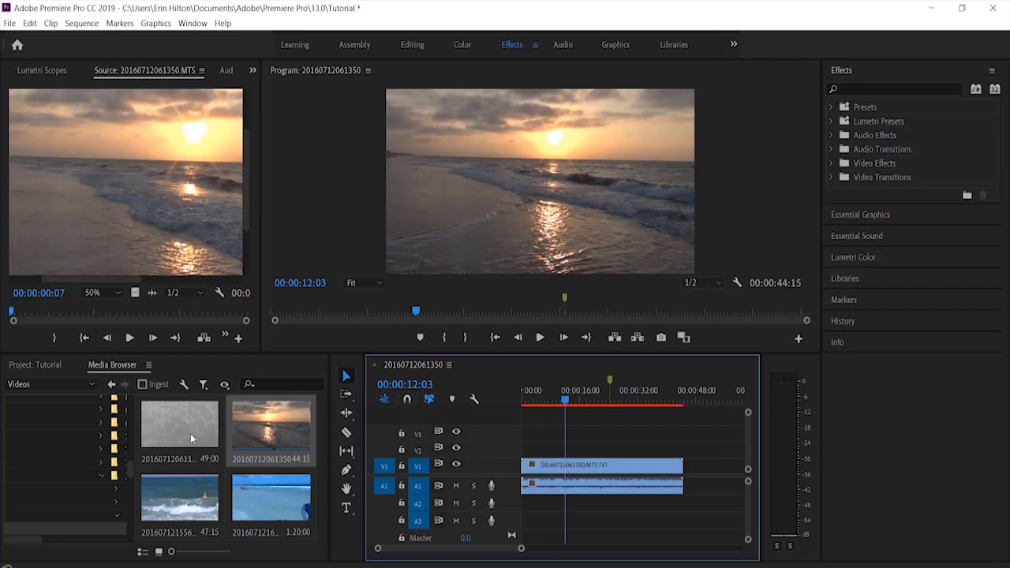
left_click_drag(190, 434, 714, 473)
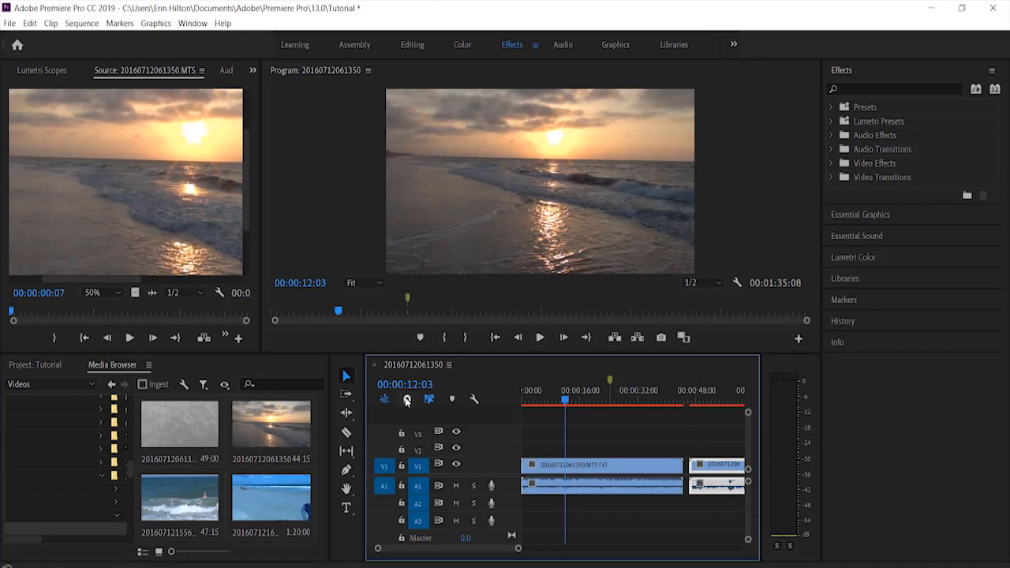
left_click(406, 396)
left_click_drag(715, 472, 705, 472)
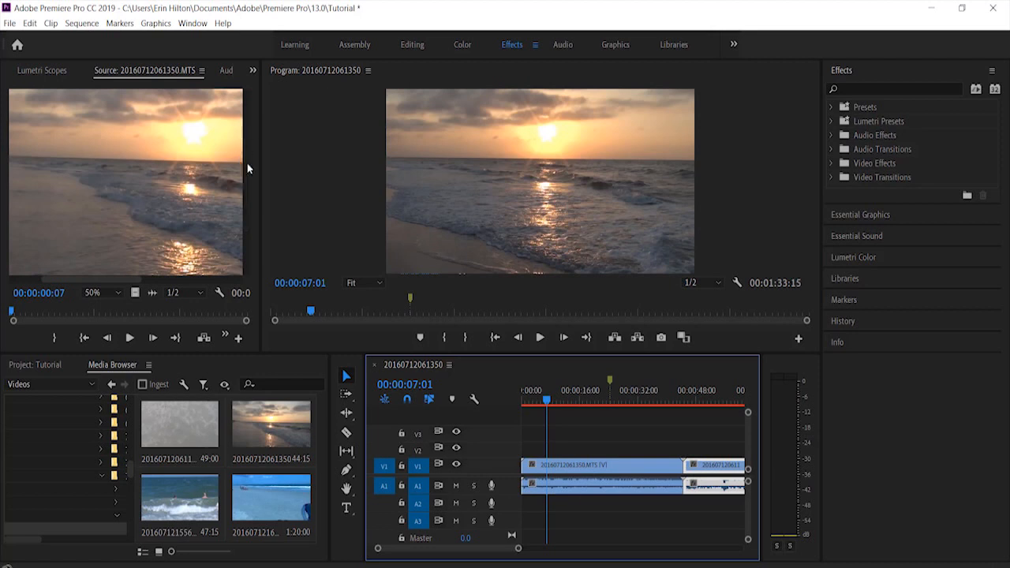
Widen the Source monitor slightly and widen the Tools panel until its tools are arranged in three columns
left_click_drag(272, 172, 280, 315)
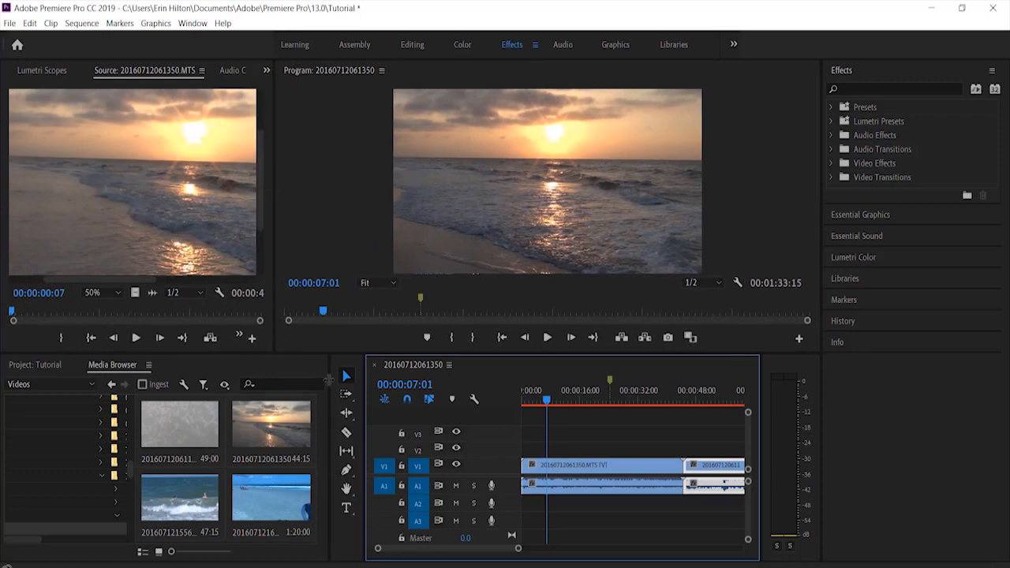
left_click_drag(322, 379, 298, 384)
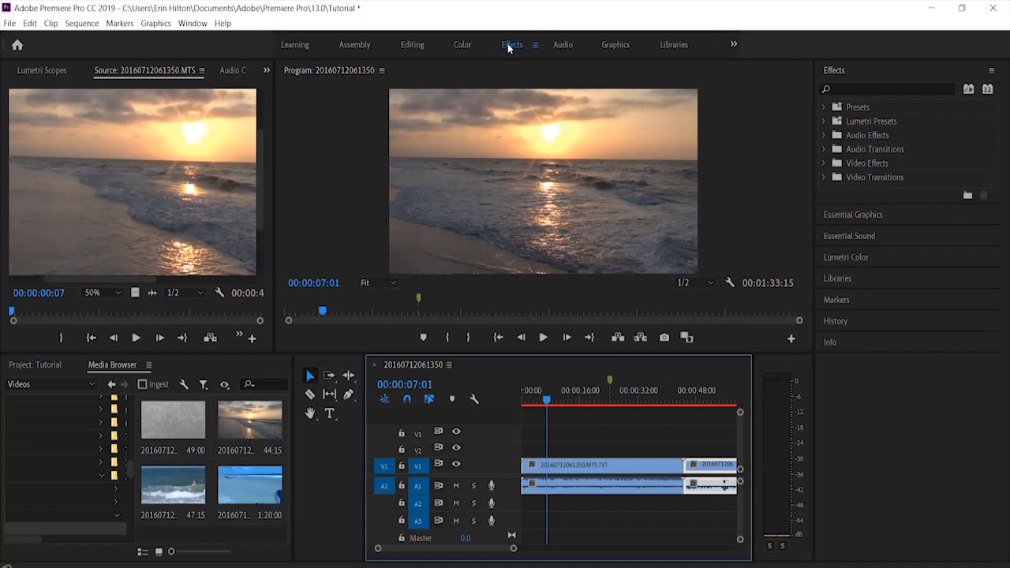
In the Editing workspace, widen the Source monitor group and dock it between the Tools panel and the timeline
left_click(404, 46)
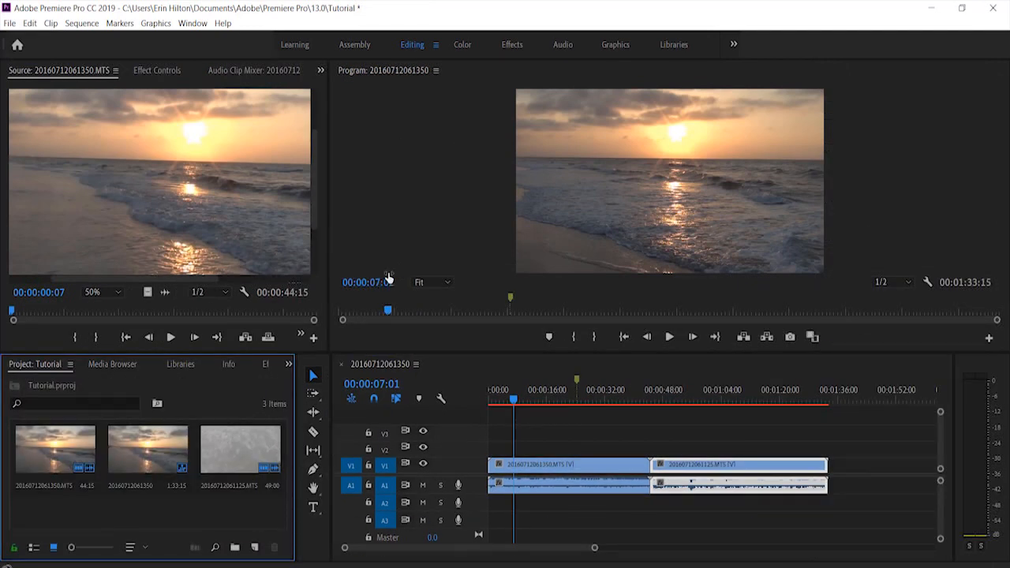
left_click_drag(329, 155, 410, 155)
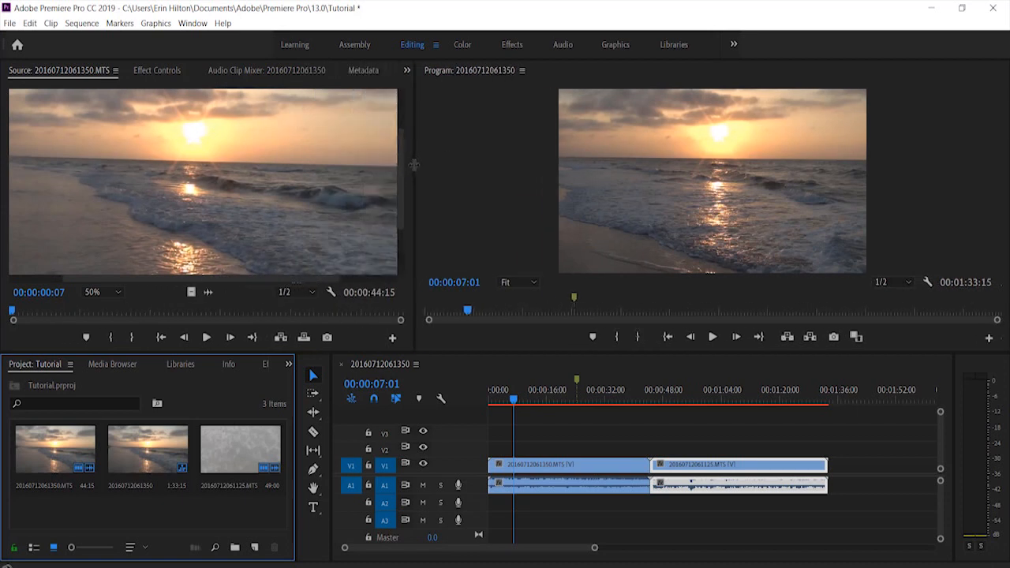
left_click(370, 88)
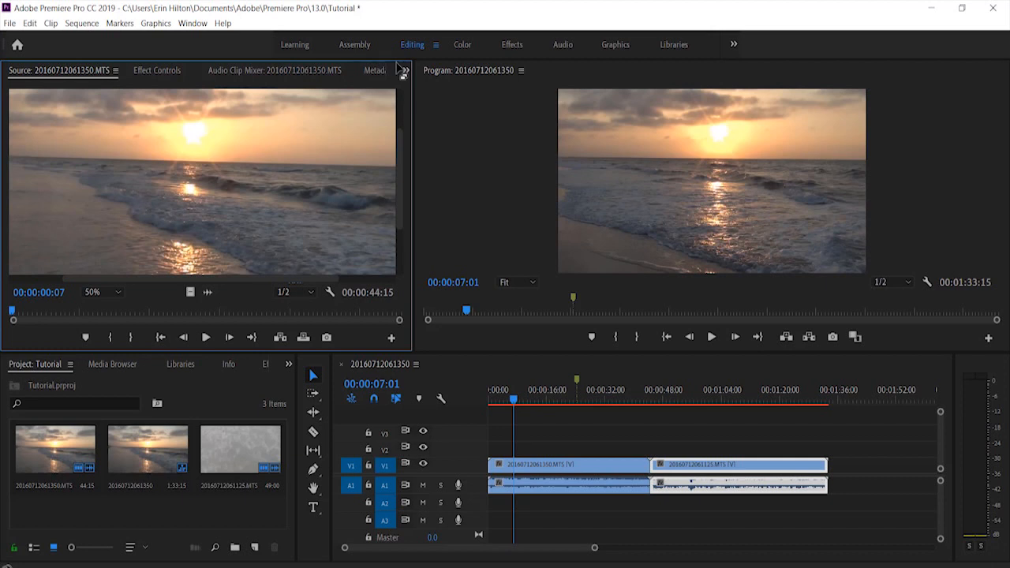
left_click_drag(402, 73, 335, 430)
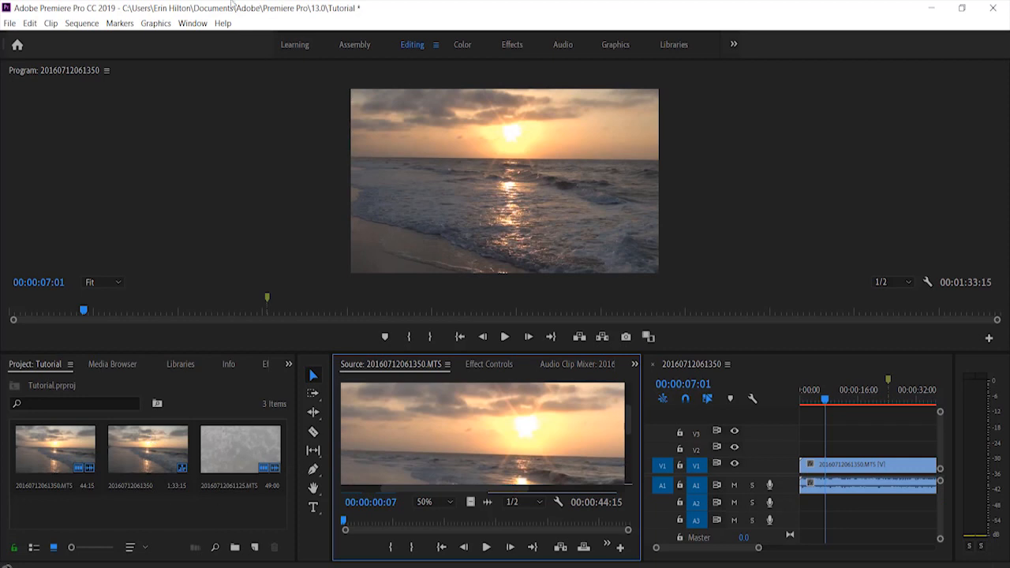
Reset the Editing workspace to its saved layout
left_click(183, 23)
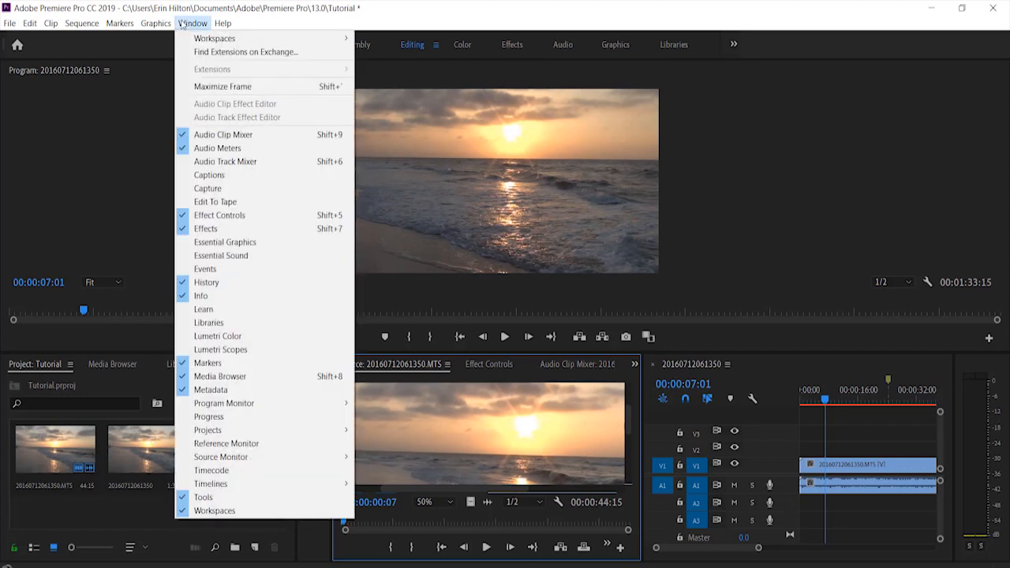
mouse_move(214, 37)
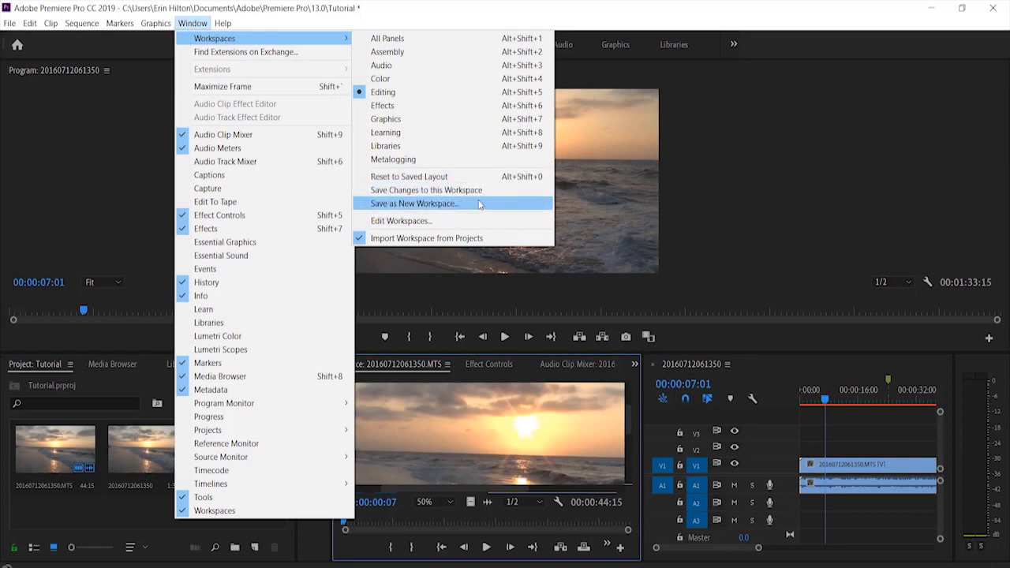
left_click(424, 177)
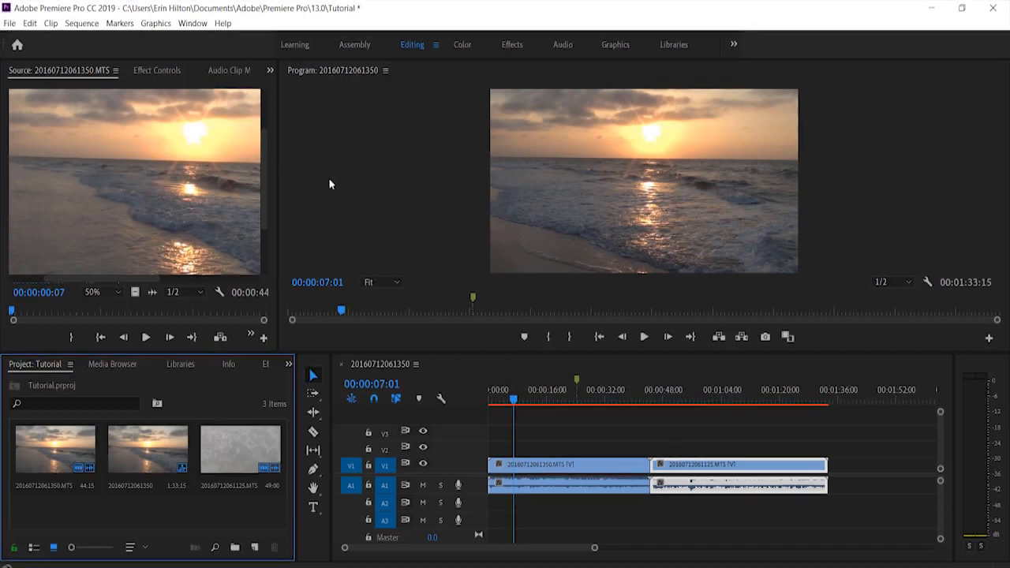
Close the Audio Clip Mixer panel and the Program monitor panel
right_click(236, 76)
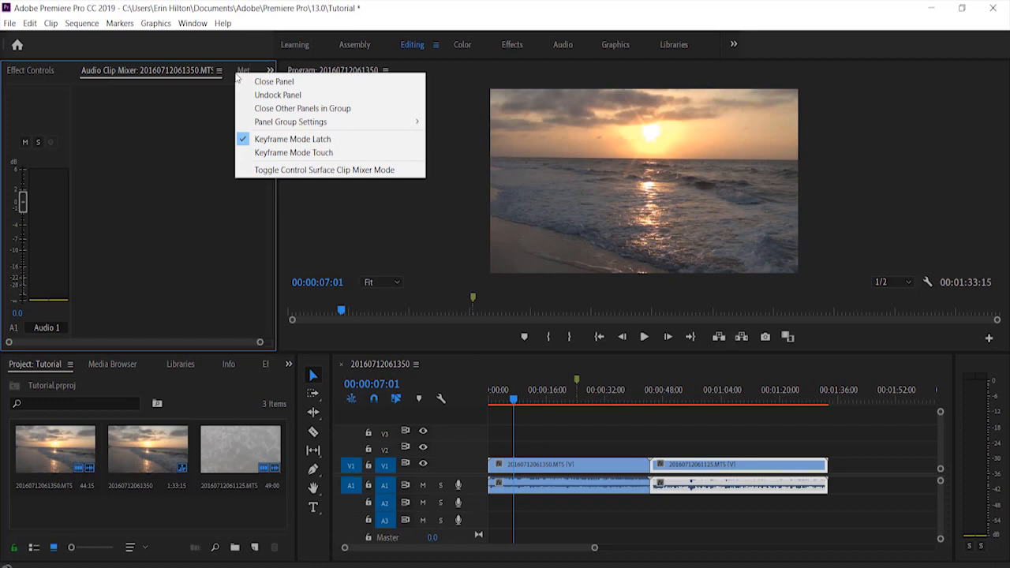
left_click(294, 81)
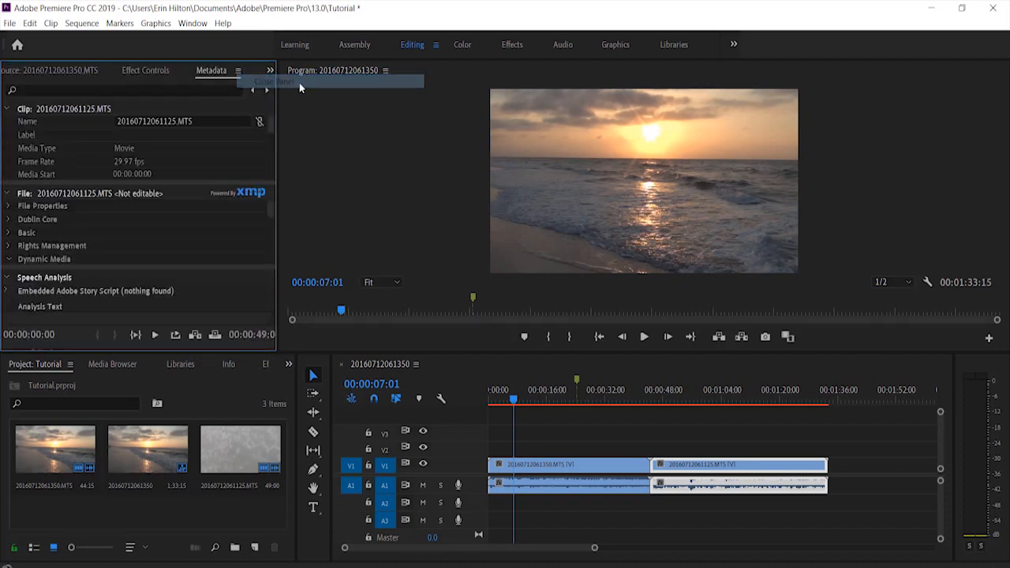
right_click(339, 73)
left_click(360, 84)
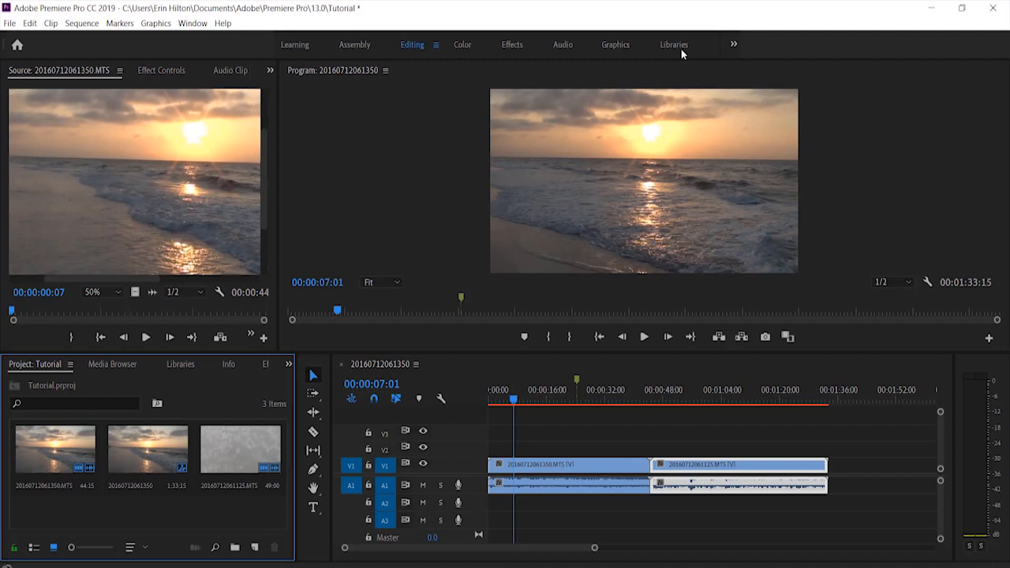
View the Color and Learning workspaces, moving the floating Project window off the Learn panel
left_click(462, 45)
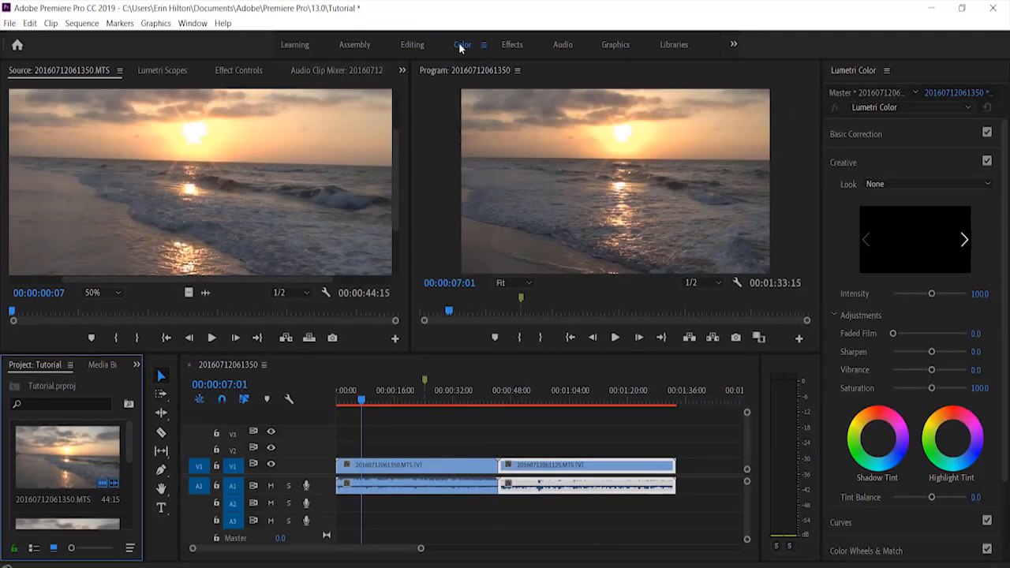
left_click(296, 45)
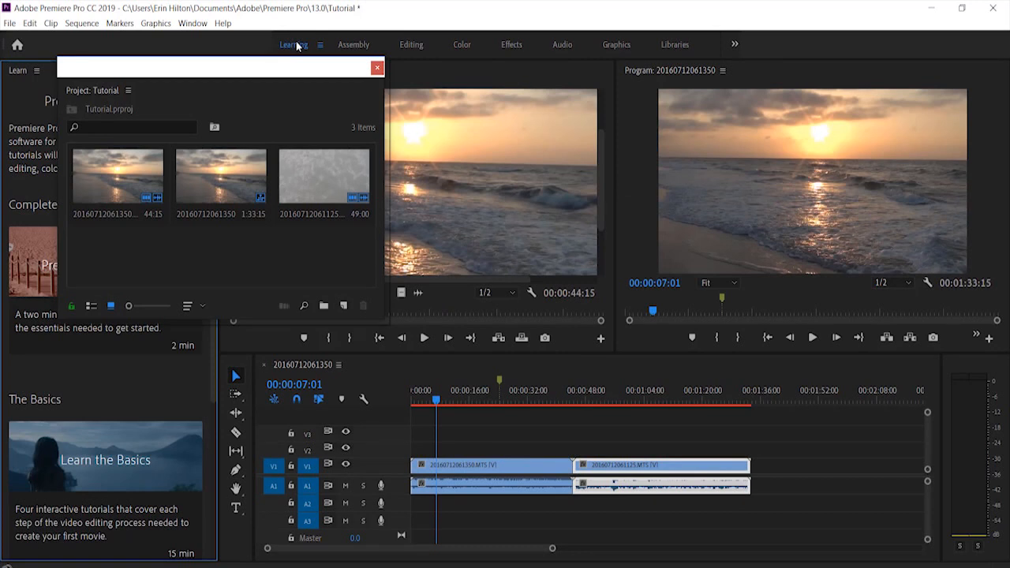
left_click_drag(248, 74, 539, 87)
left_click(167, 82)
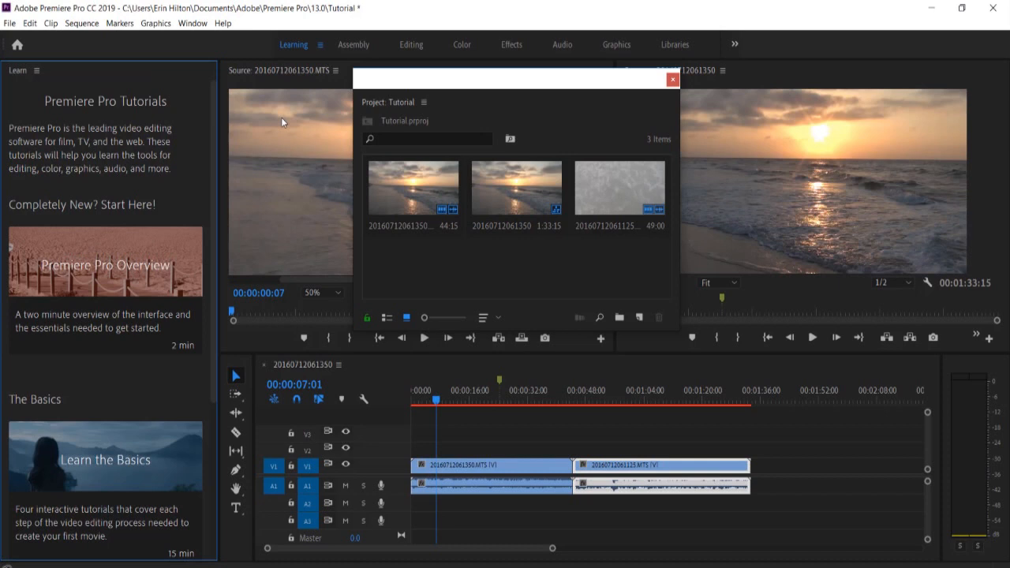
Look through the Assembly, Editing, Color and Effects workspaces to compare their panel layouts
left_click(351, 52)
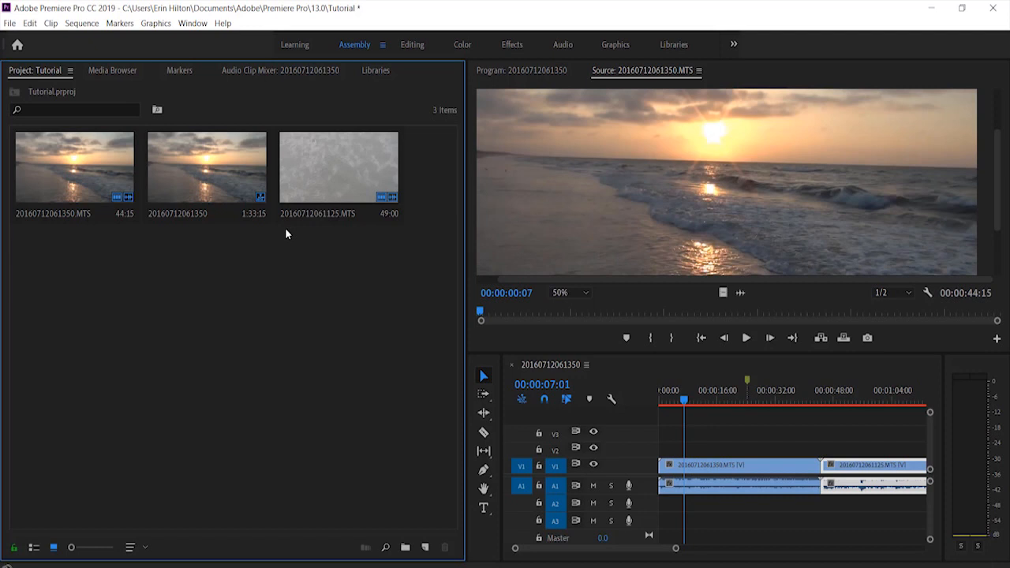
left_click(411, 45)
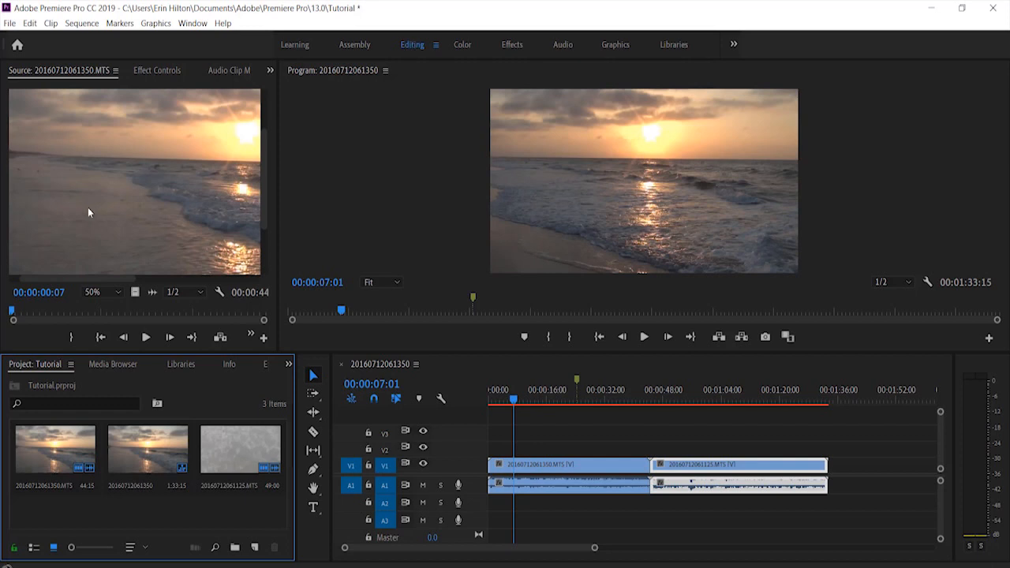
left_click(402, 175)
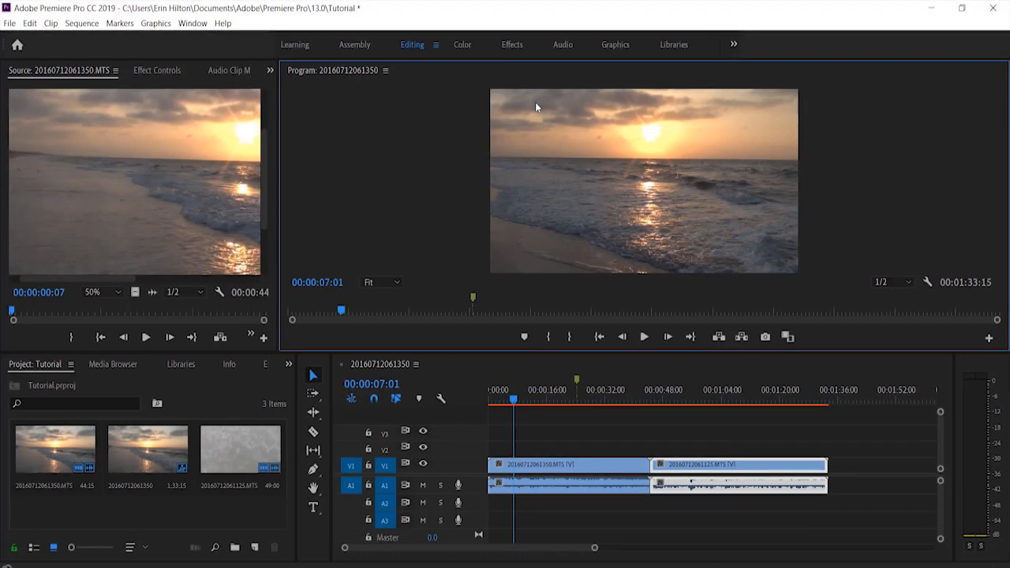
left_click(462, 45)
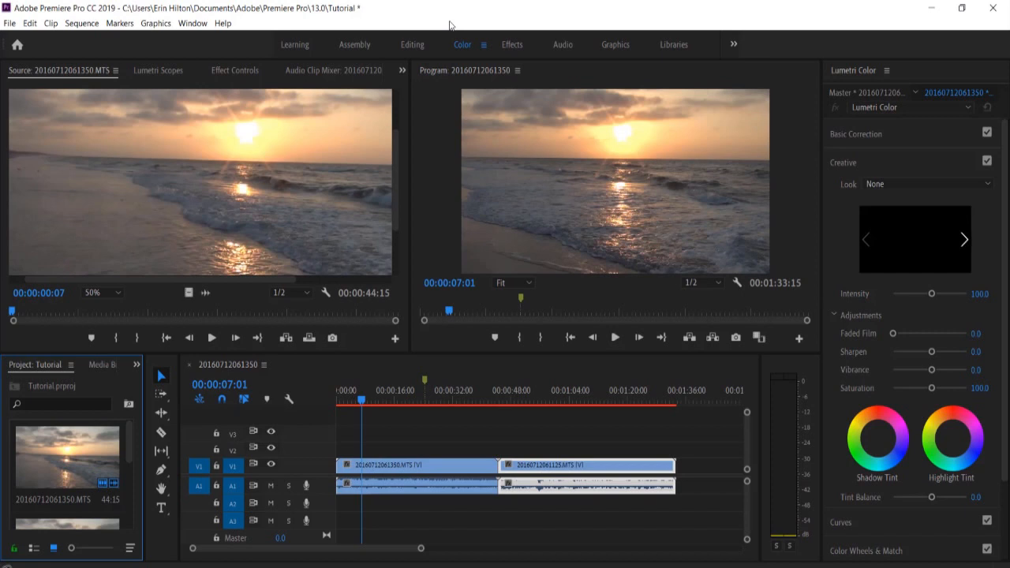
left_click(511, 46)
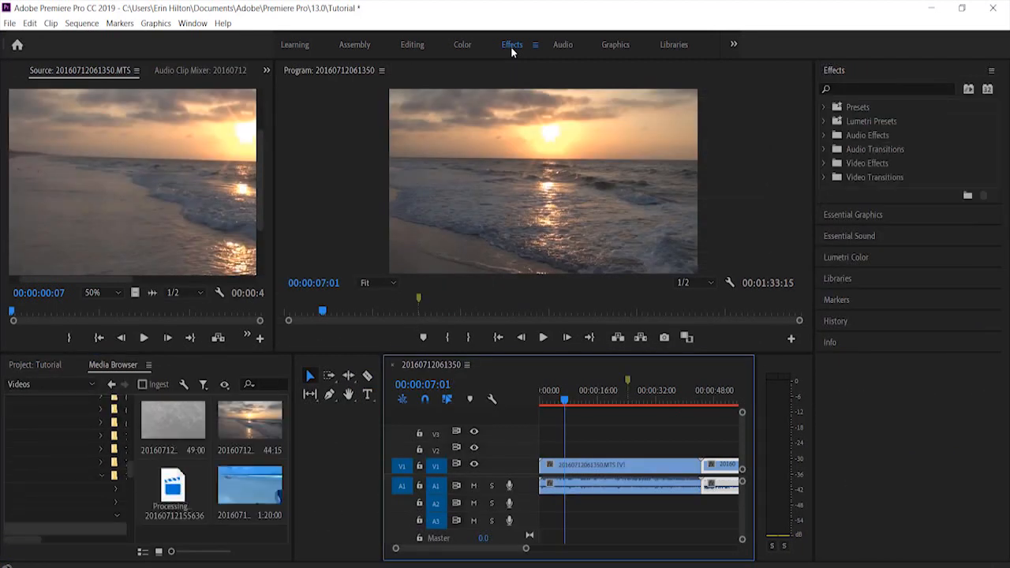
Look through the Effects workspace's audio effects and transitions folders and its Essential Graphics, Essential Sound and Lumetri Color panels
left_click(862, 136)
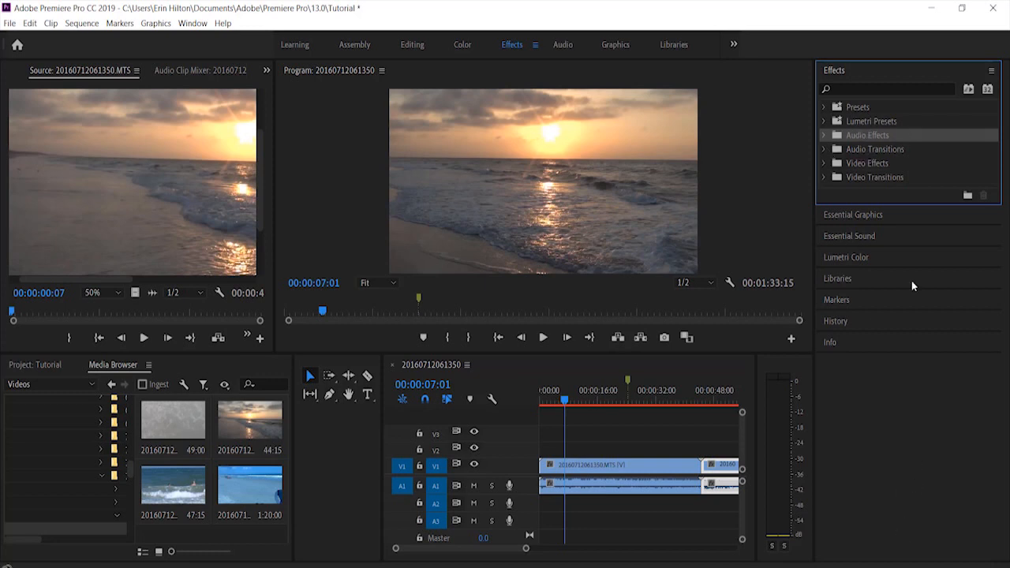
left_click(882, 151)
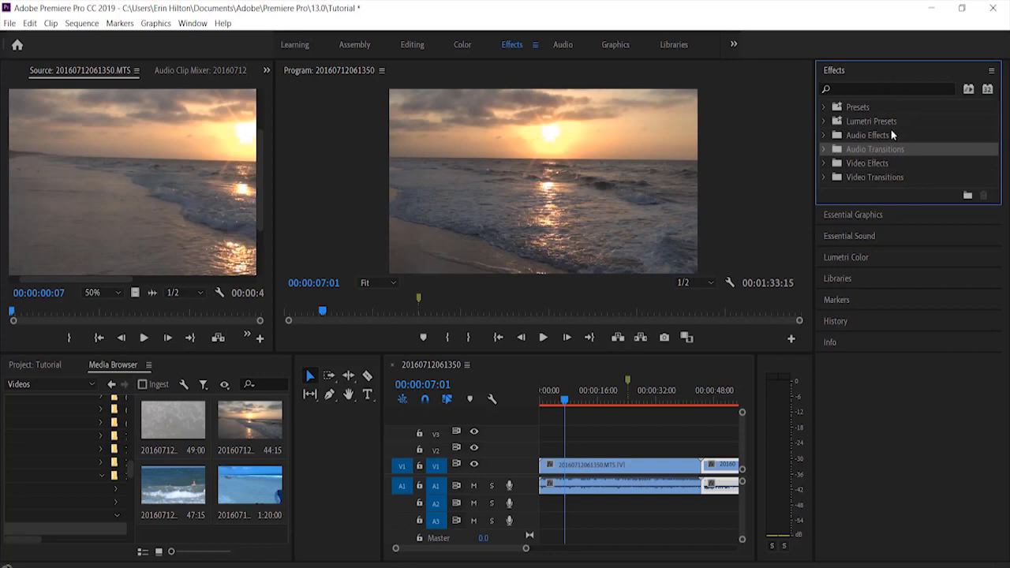
left_click(856, 213)
left_click(845, 178)
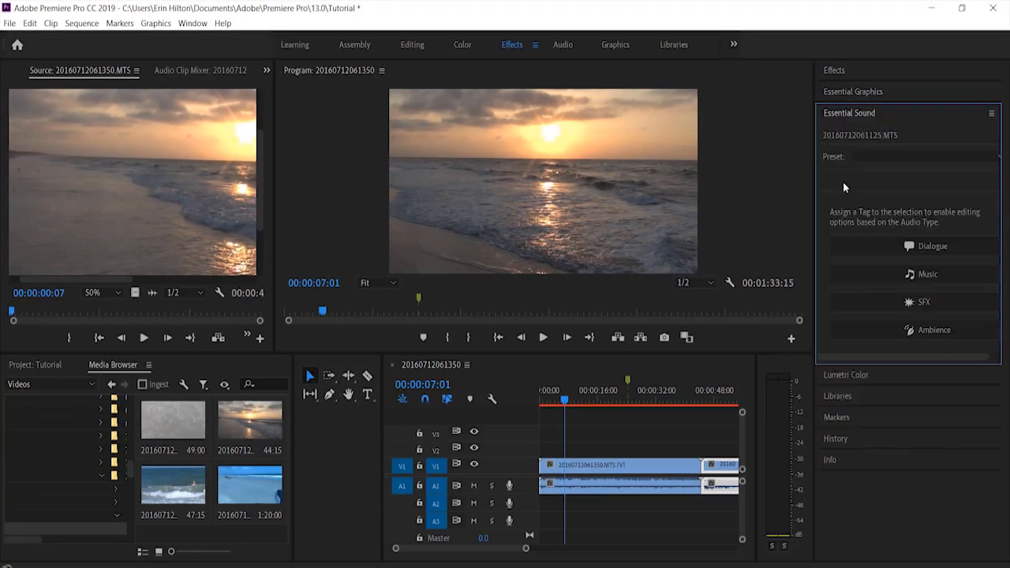
left_click(861, 376)
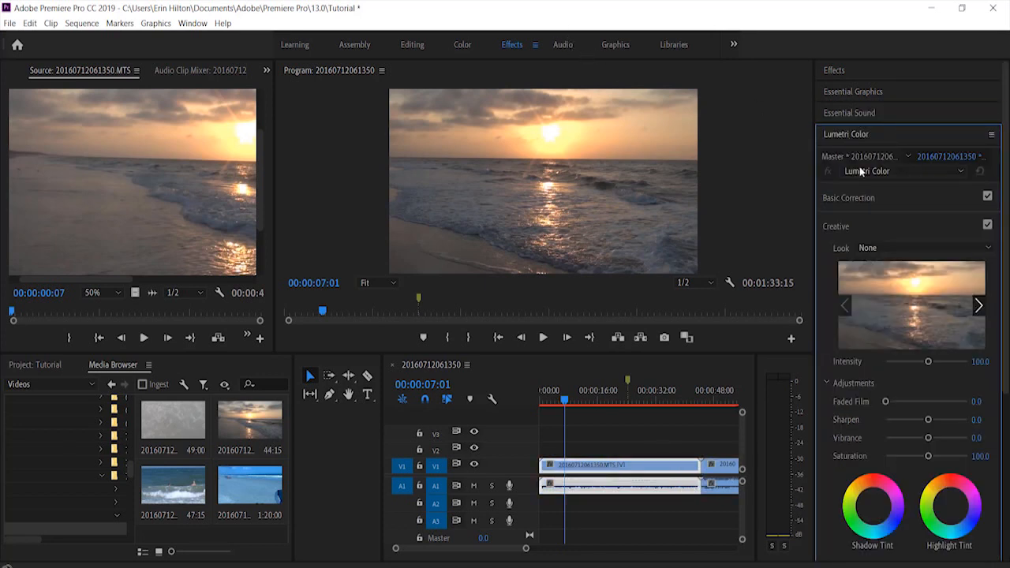
View the Audio, Graphics and Libraries workspaces, browsing the Essential Graphics title templates in the Graphics workspace
left_click(563, 46)
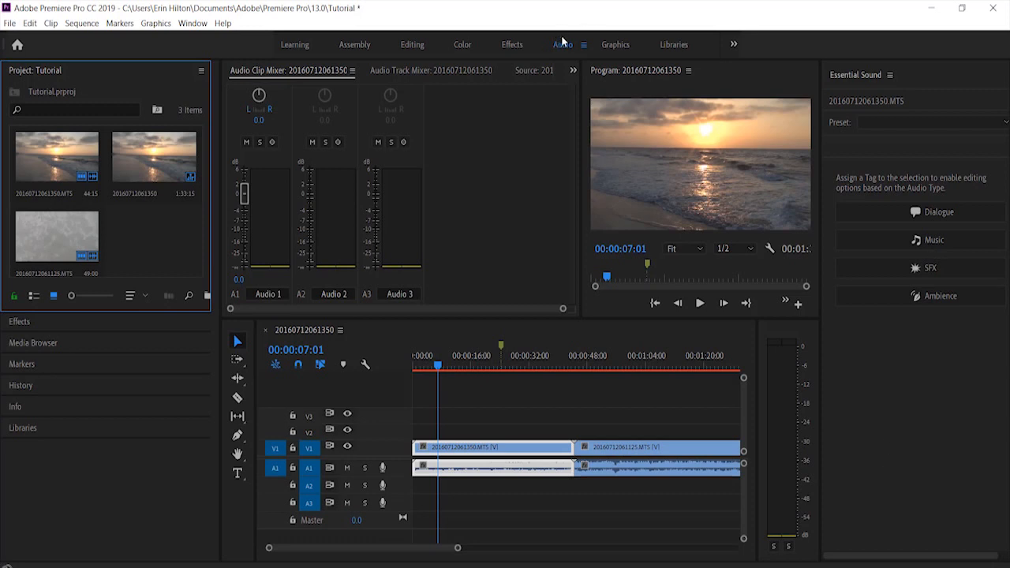
left_click(619, 46)
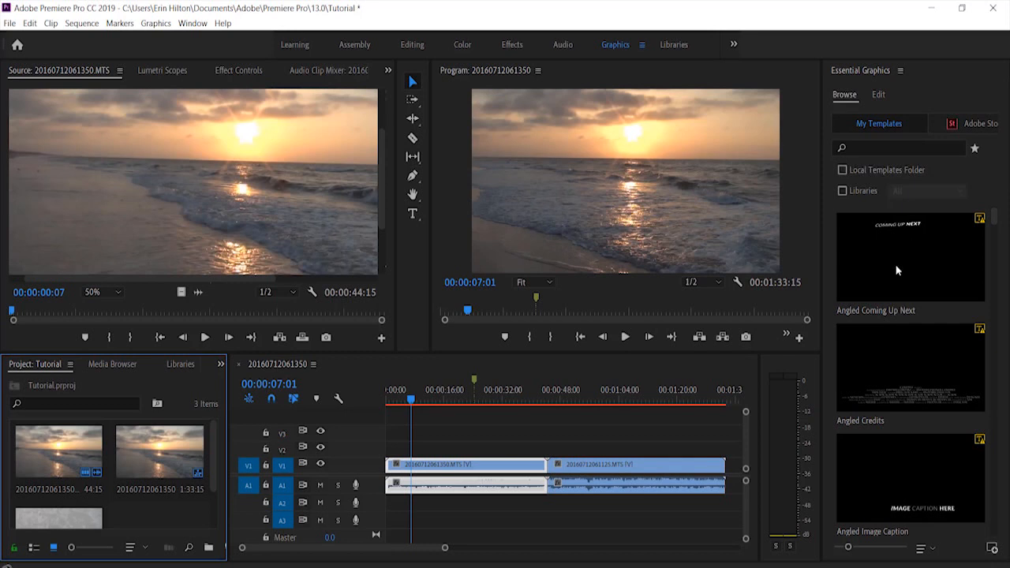
scroll(906, 387, "down", 5)
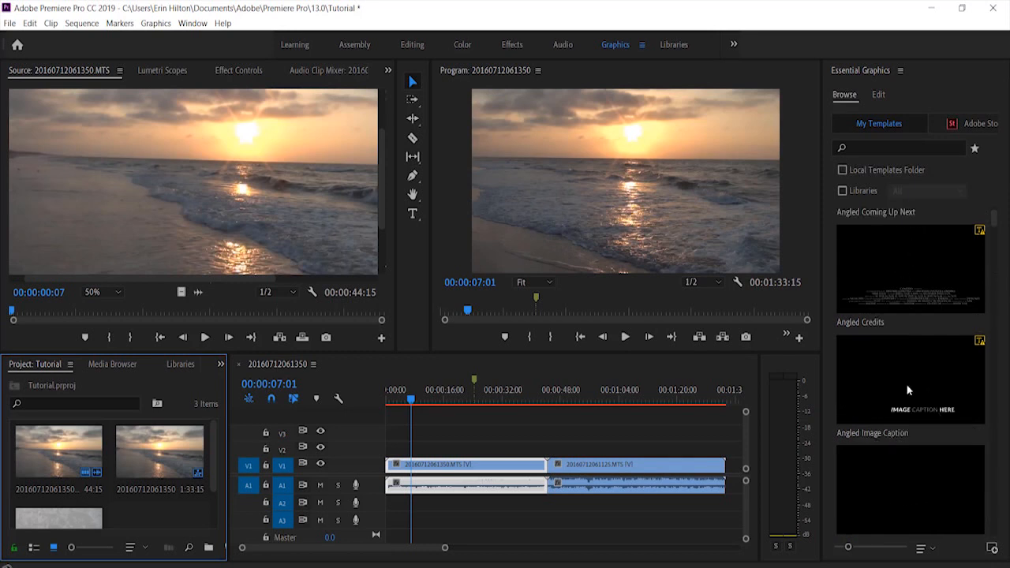
scroll(908, 390, "up", 5)
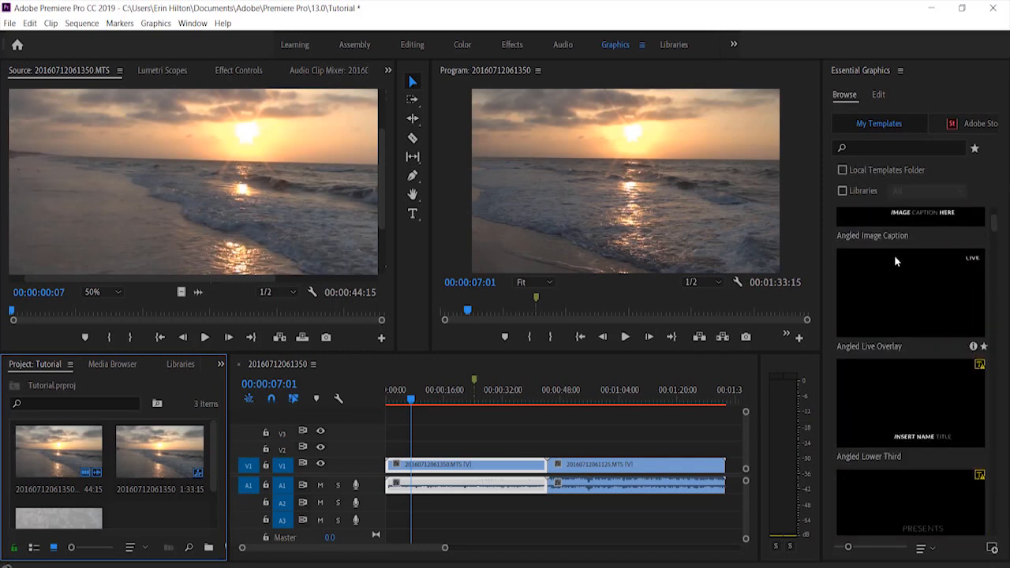
scroll(894, 255, "up", 1)
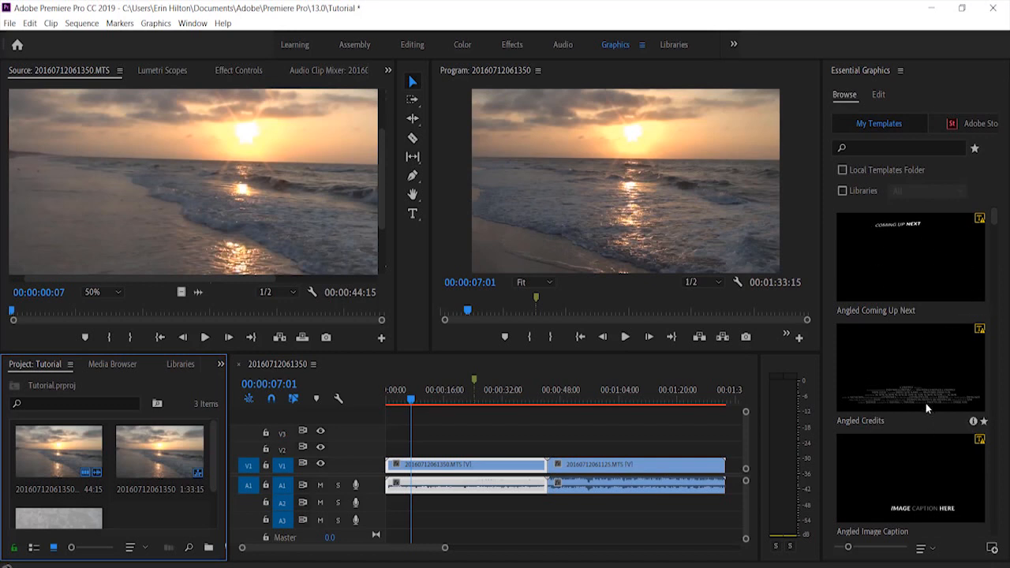
scroll(901, 414, "down", 2)
scroll(901, 414, "up", 1)
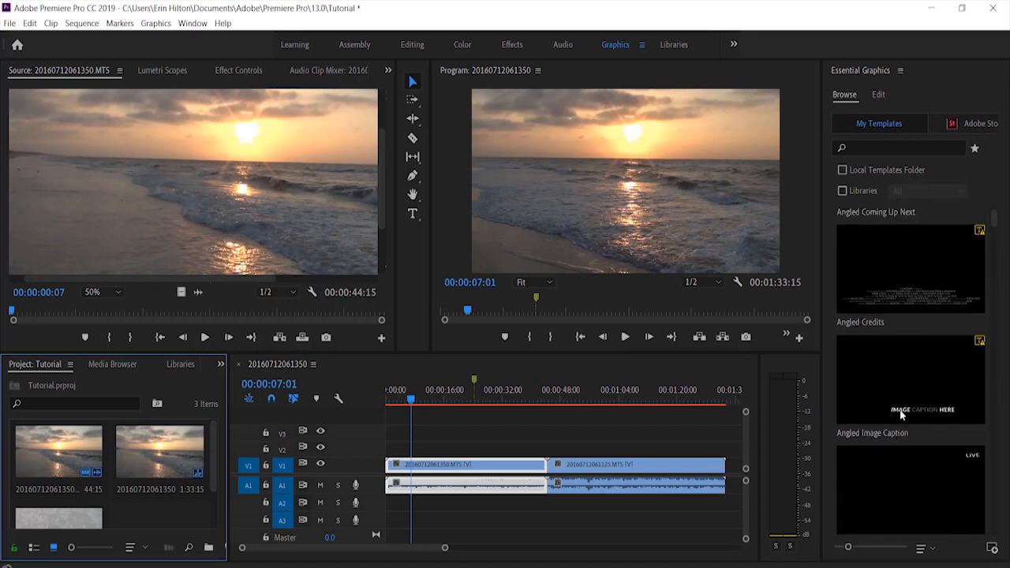
scroll(901, 414, "up", 1)
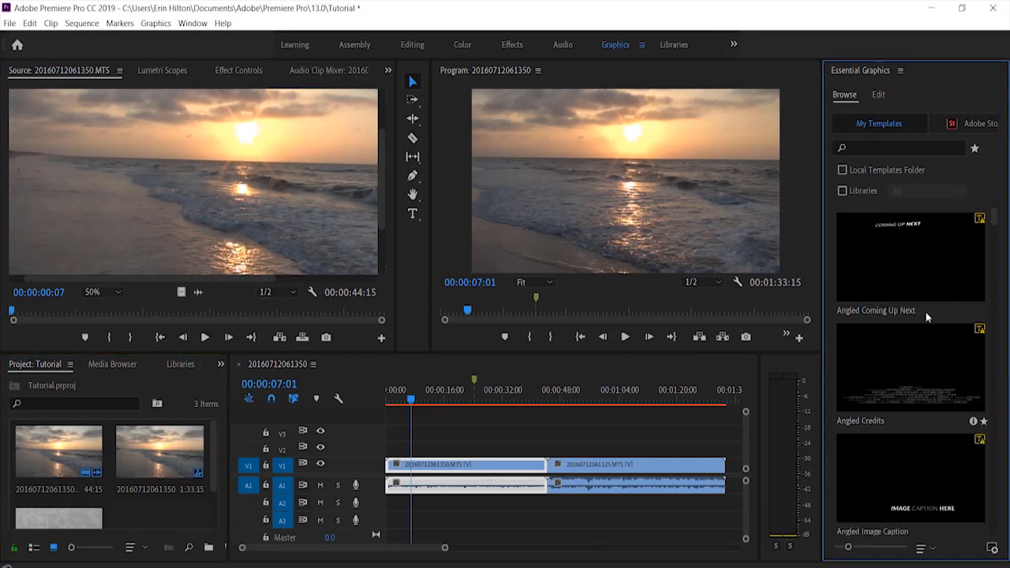
left_click(675, 45)
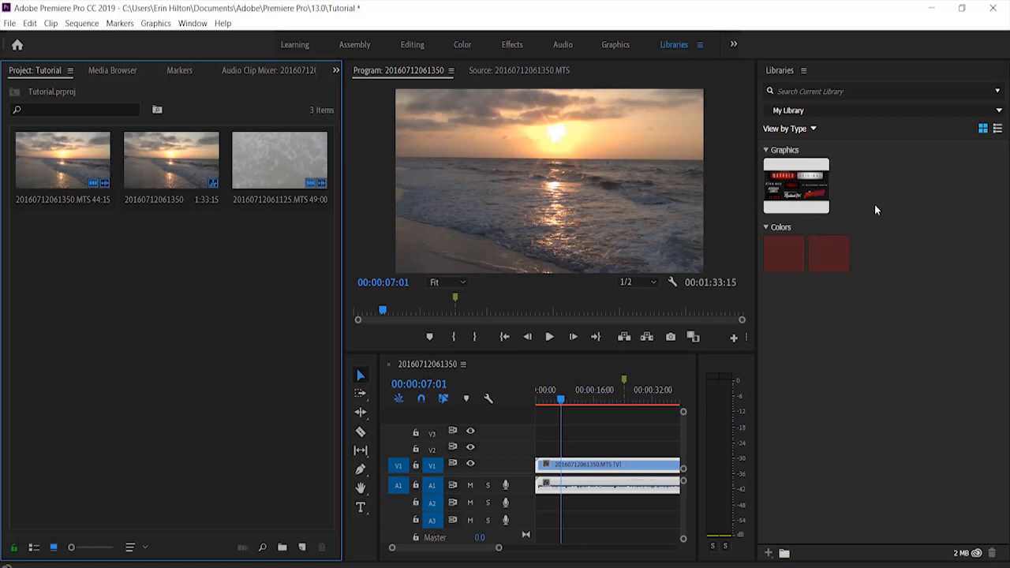
Review the workspace list in the Edit Workspaces dialog and try moving the Color workspace, discarding any changes
left_click(733, 44)
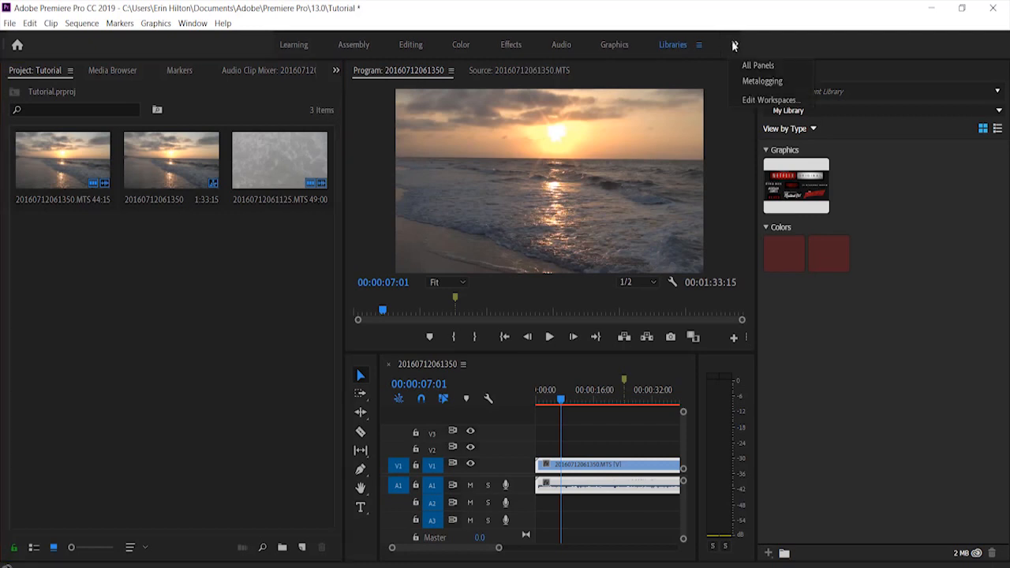
left_click(758, 98)
scroll(490, 329, "down", 1)
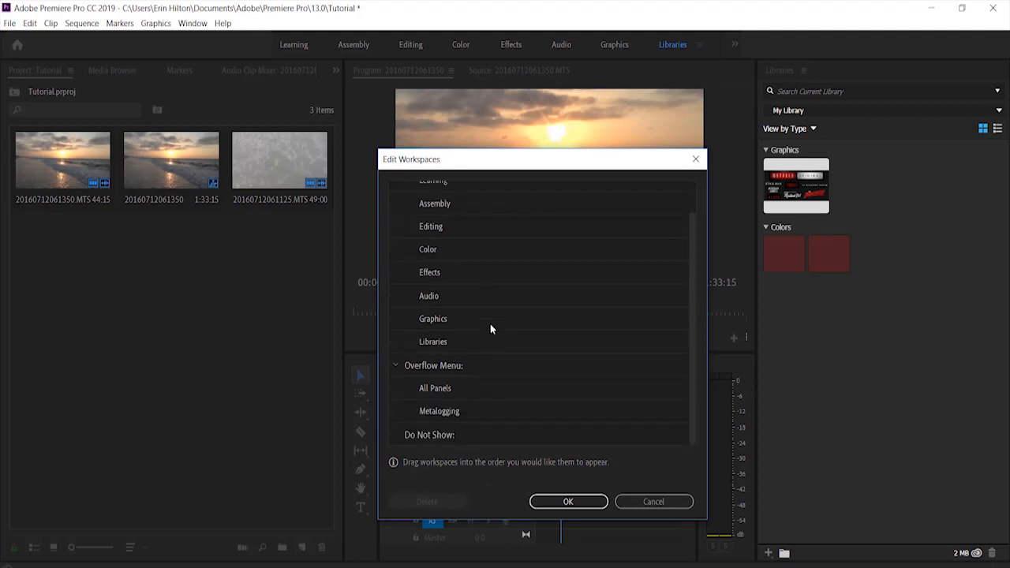
scroll(491, 329, "up", 1)
scroll(474, 245, "down", 1)
left_click(458, 249)
left_click_drag(461, 260, 435, 43)
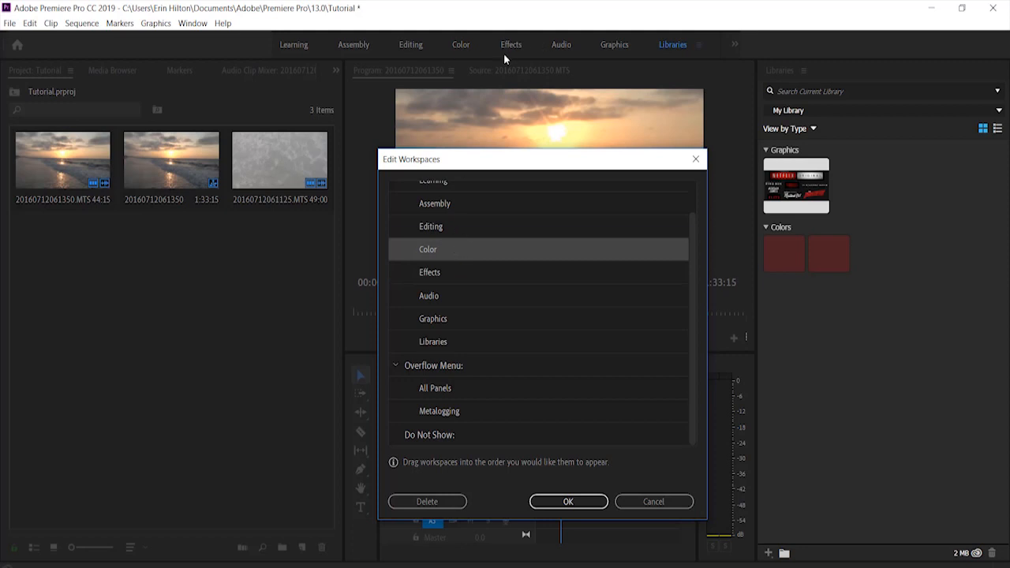
left_click_drag(504, 52, 424, 254)
left_click_drag(489, 263, 474, 256)
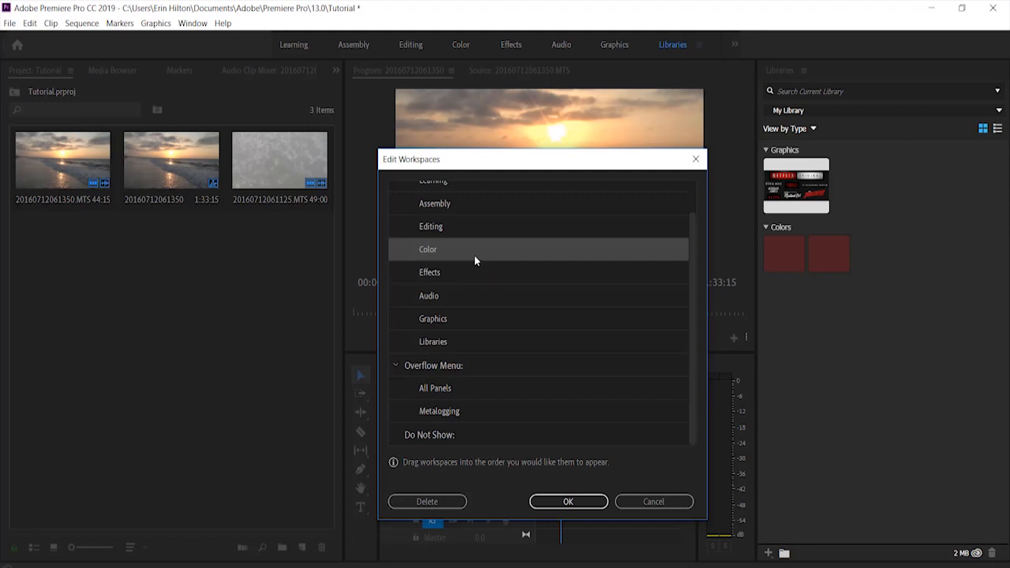
left_click(641, 503)
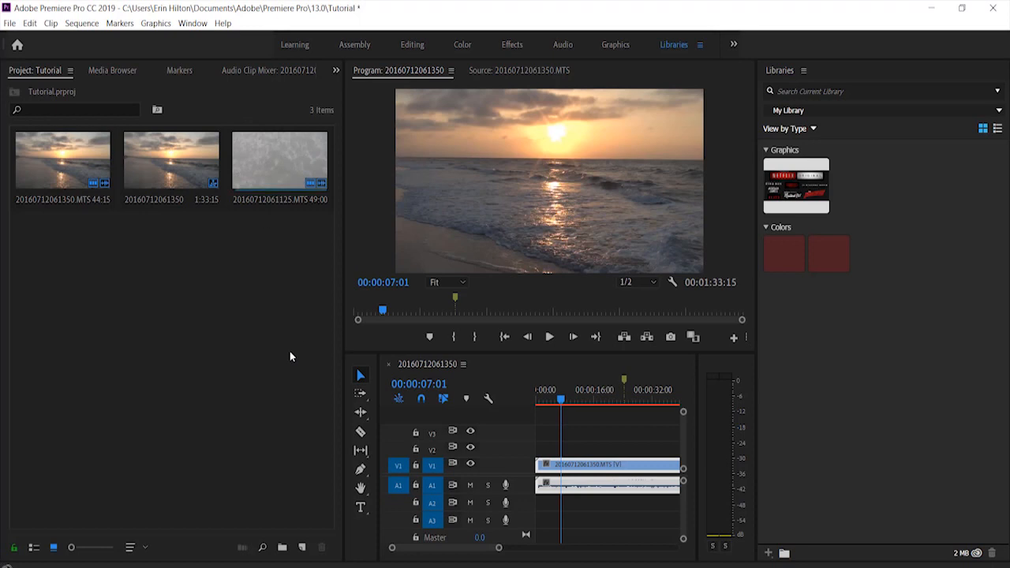
Return to the Editing workspace
left_click(408, 45)
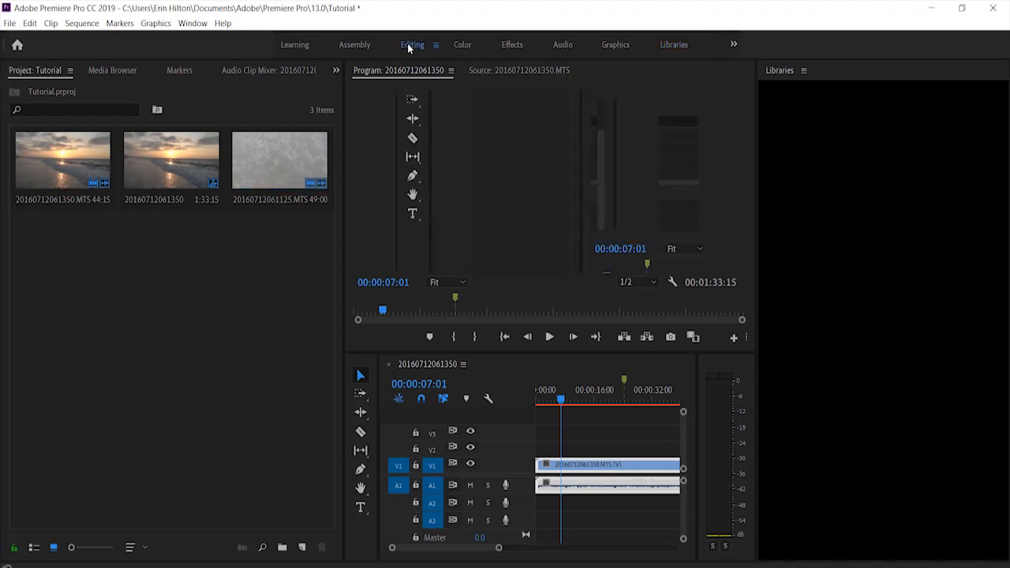